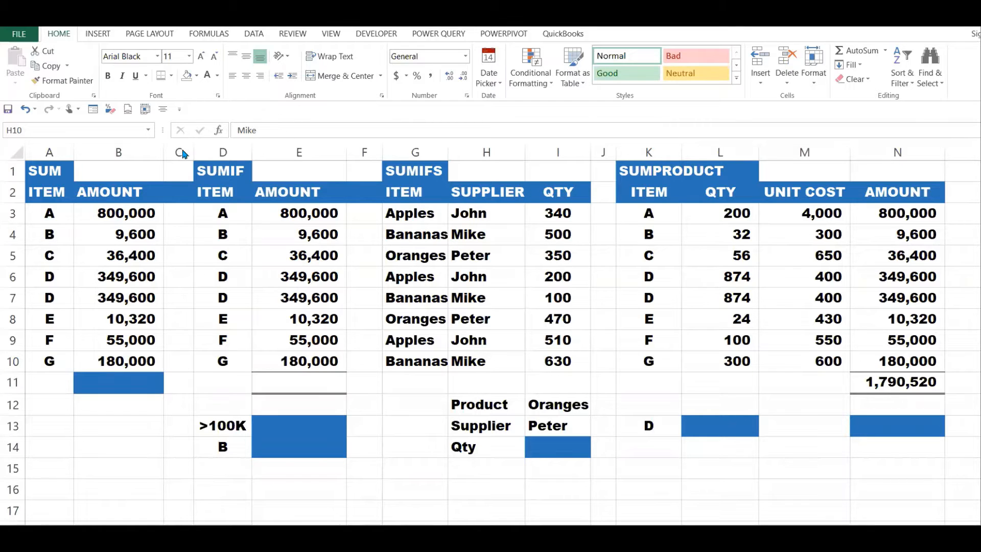
# - Review the SUM, SUMIF, SUMIFS and SUMPRODUCT section headings in row 1
pyautogui.click(58, 169)
pyautogui.click(53, 174)
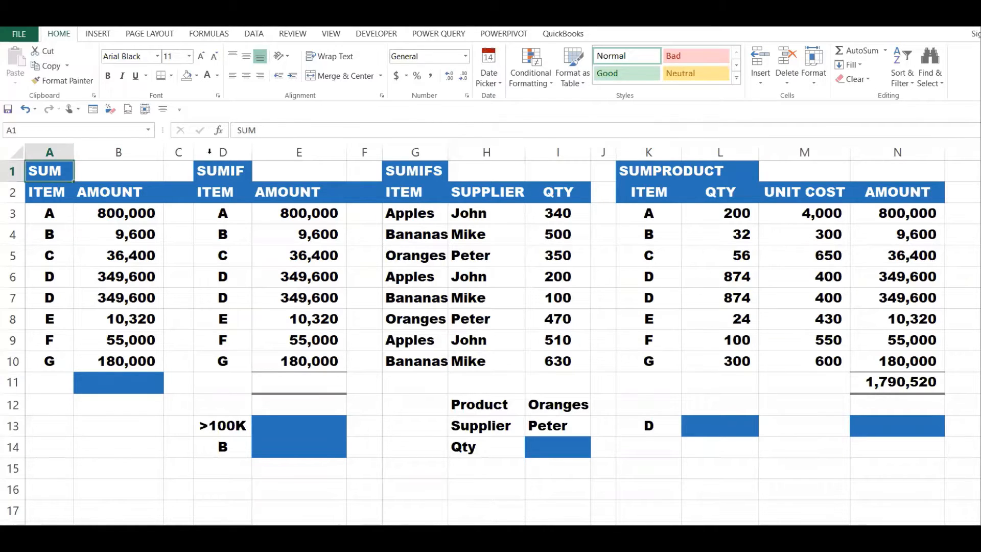
pyautogui.click(205, 170)
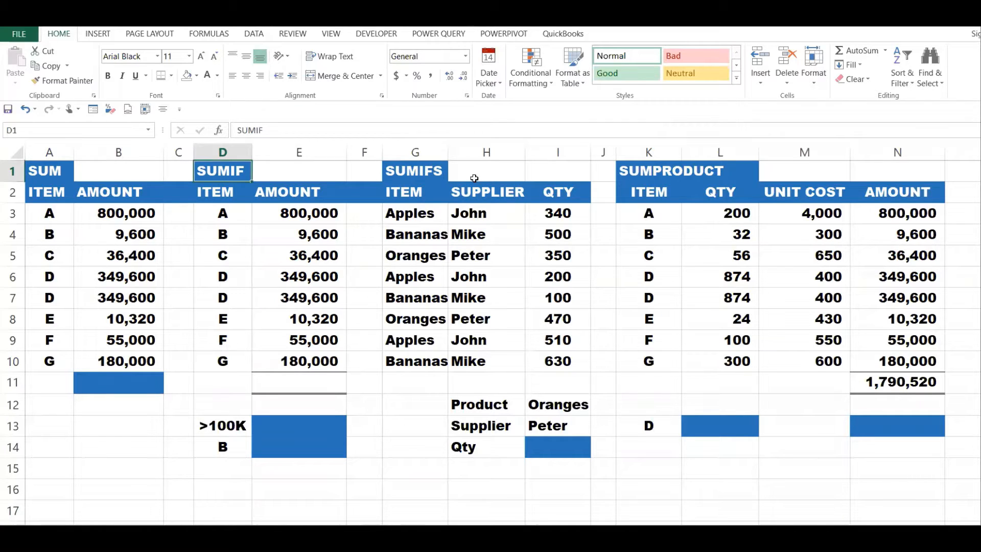
pyautogui.click(434, 169)
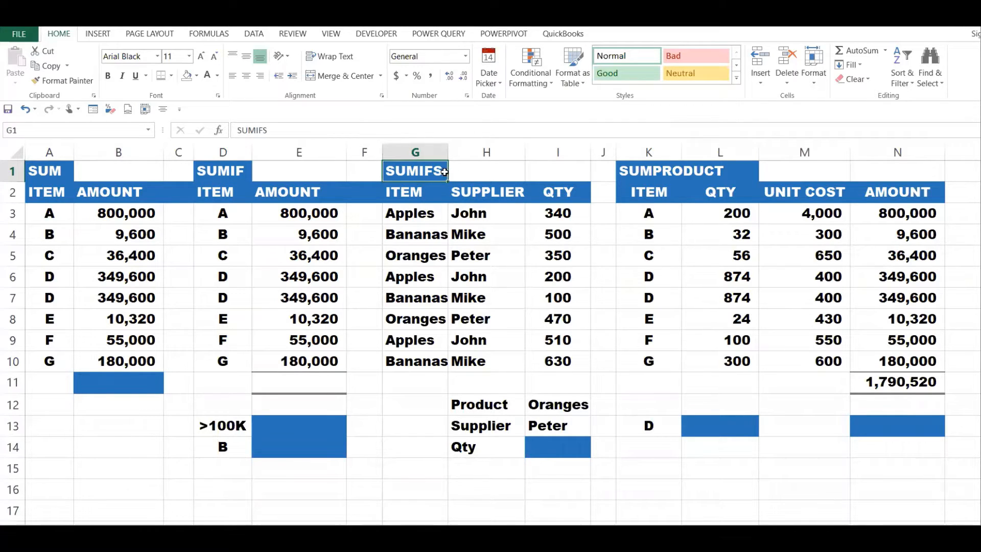
pyautogui.click(657, 178)
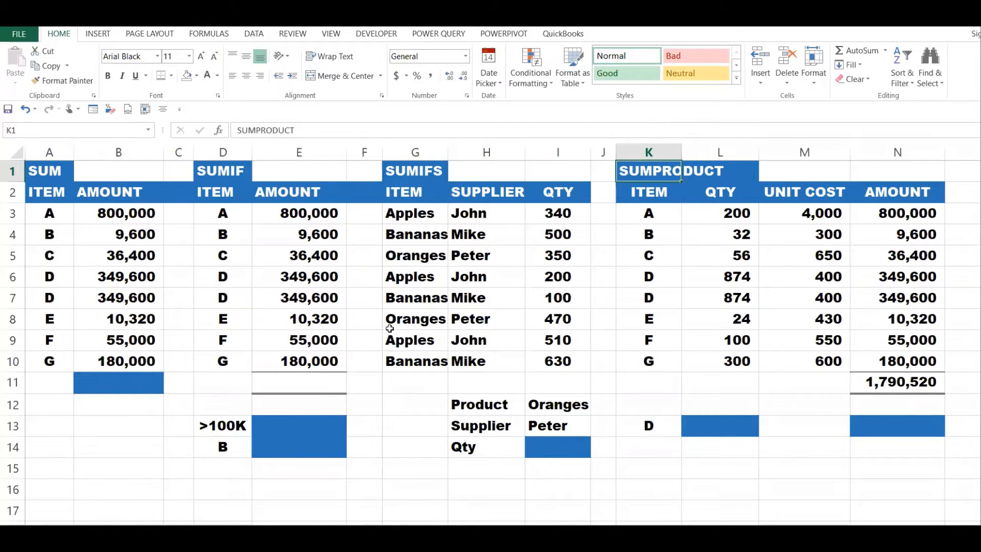
# - Total the amounts of the SUM table in cell B11 with =SUM(B3:B10)
pyautogui.click(143, 383)
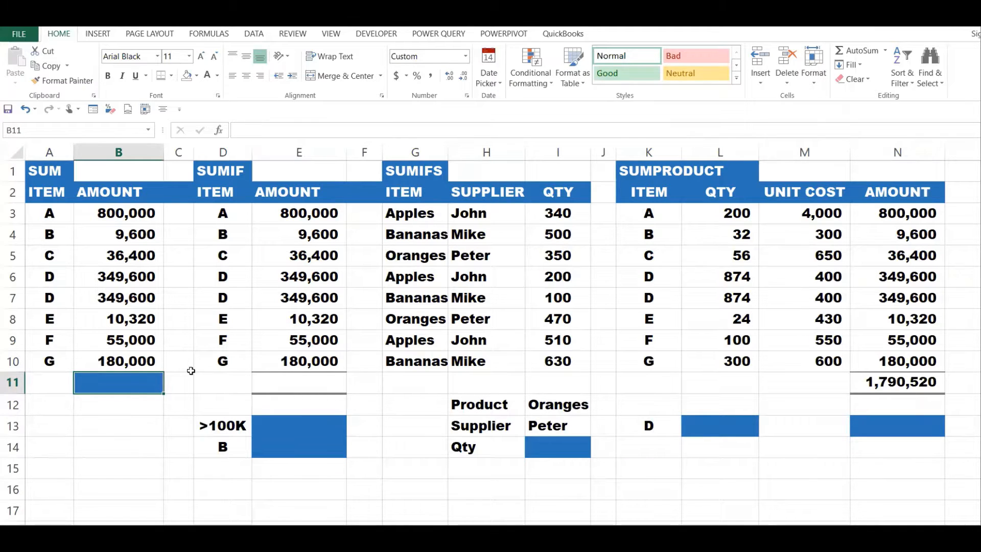
pyautogui.write('=sum(')
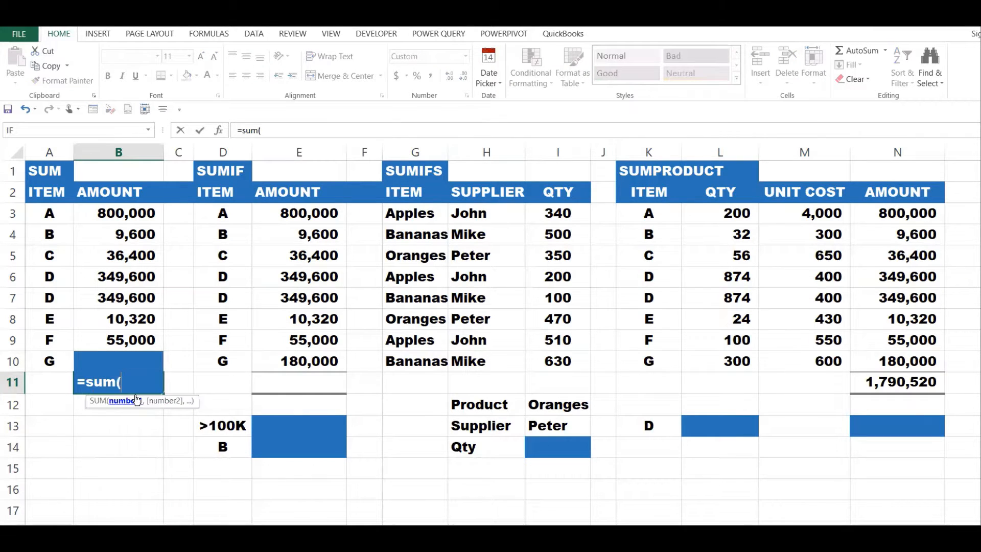
pyautogui.moveTo(148, 218); pyautogui.dragTo(152, 356)
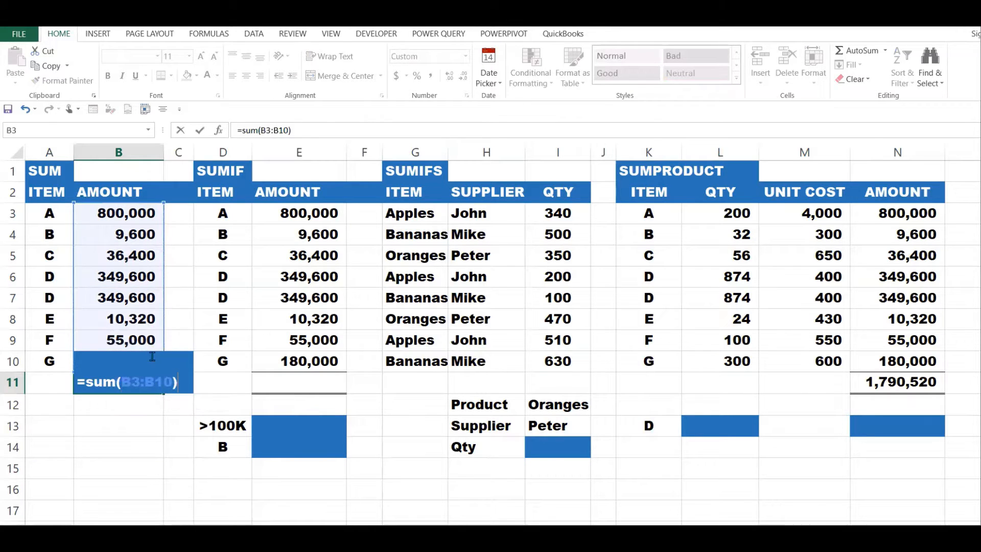
pyautogui.press('Return')
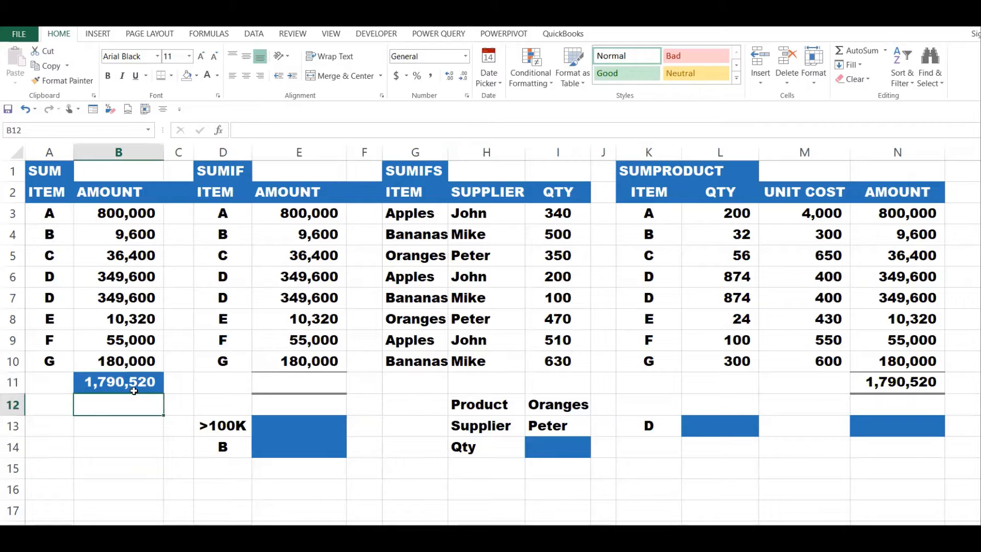
pyautogui.press('Up')
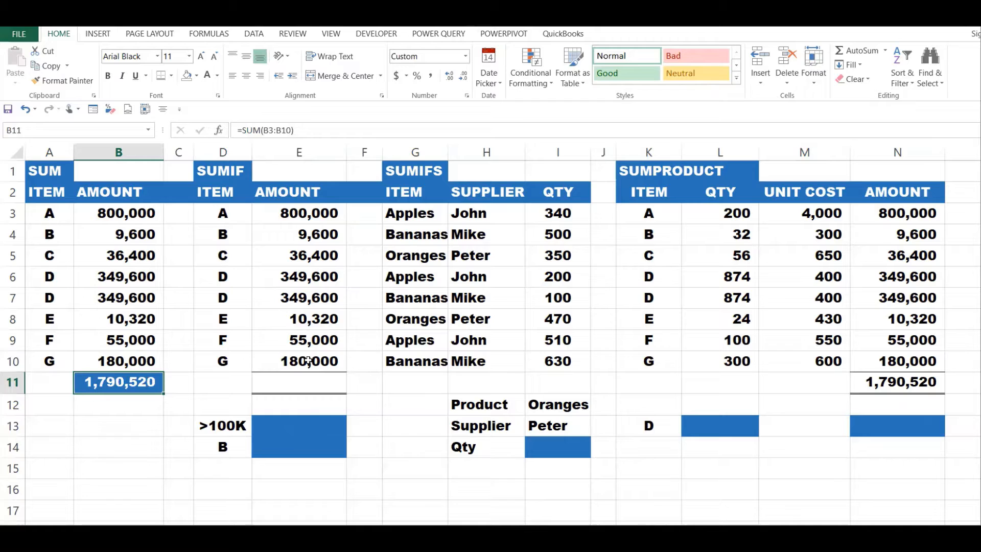
# - Sum the amounts greater than 100,000 in cell E13 with =SUMIF(E3:E10,">100000",E3:E10)
pyautogui.click(233, 424)
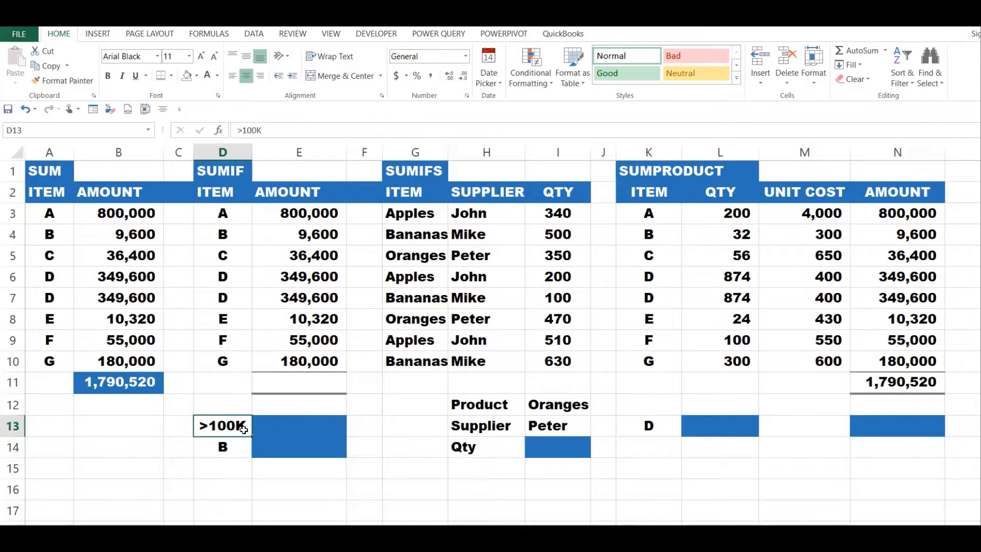
pyautogui.click(296, 427)
pyautogui.write('=')
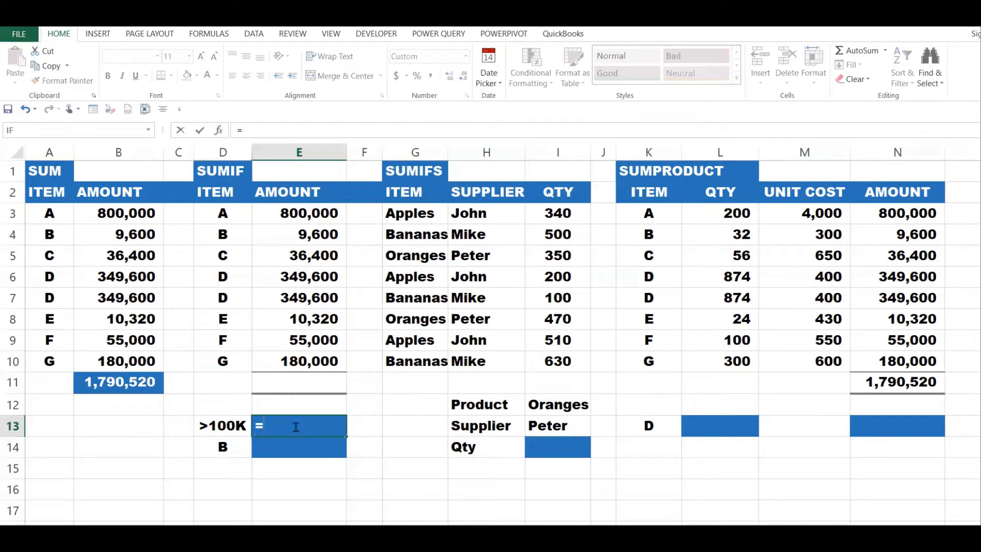
pyautogui.write('sumif')
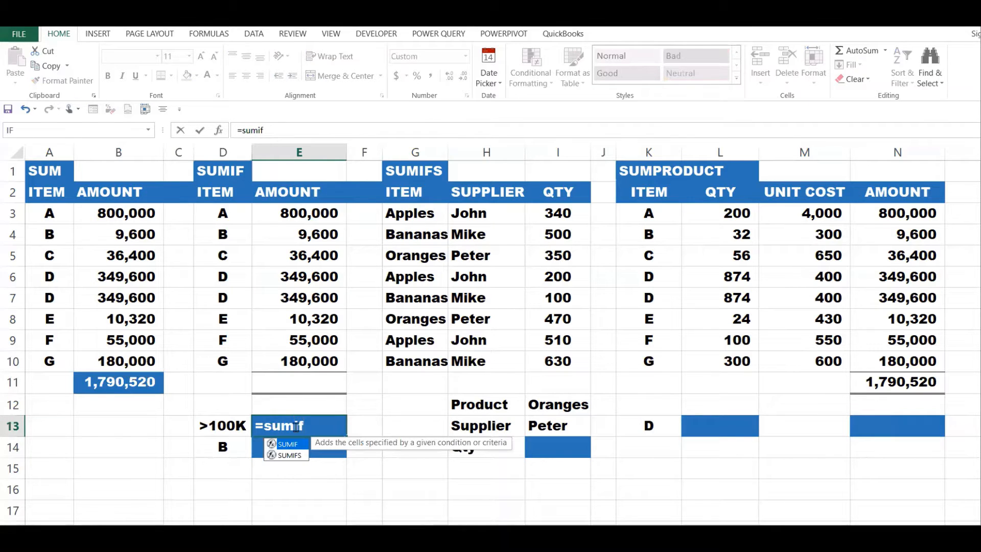
pyautogui.write('(')
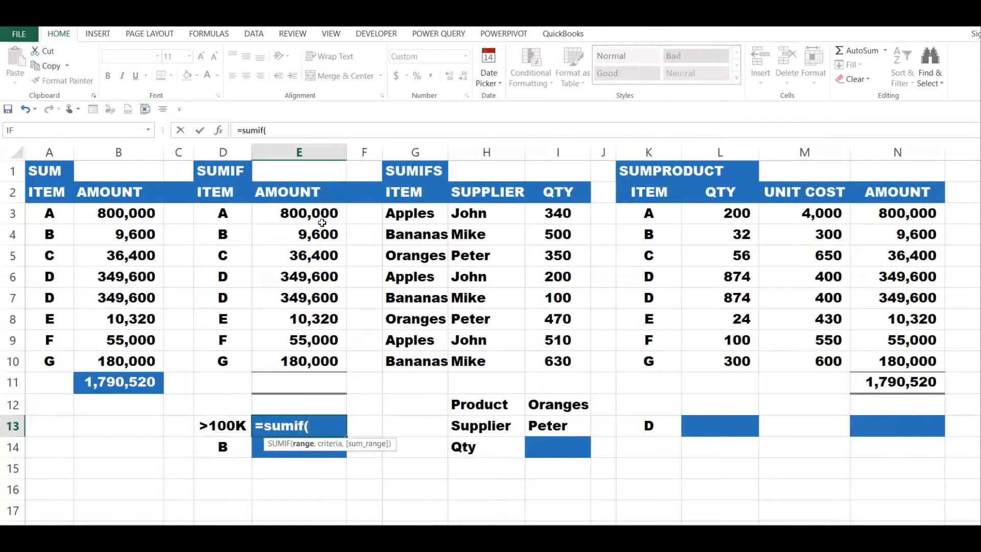
pyautogui.moveTo(321, 212); pyautogui.dragTo(316, 361)
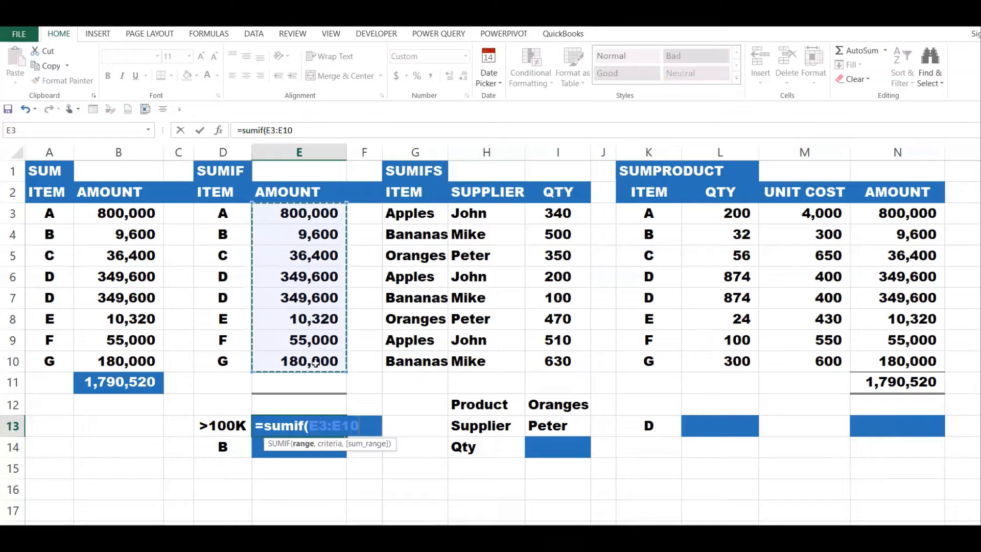
pyautogui.write(',')
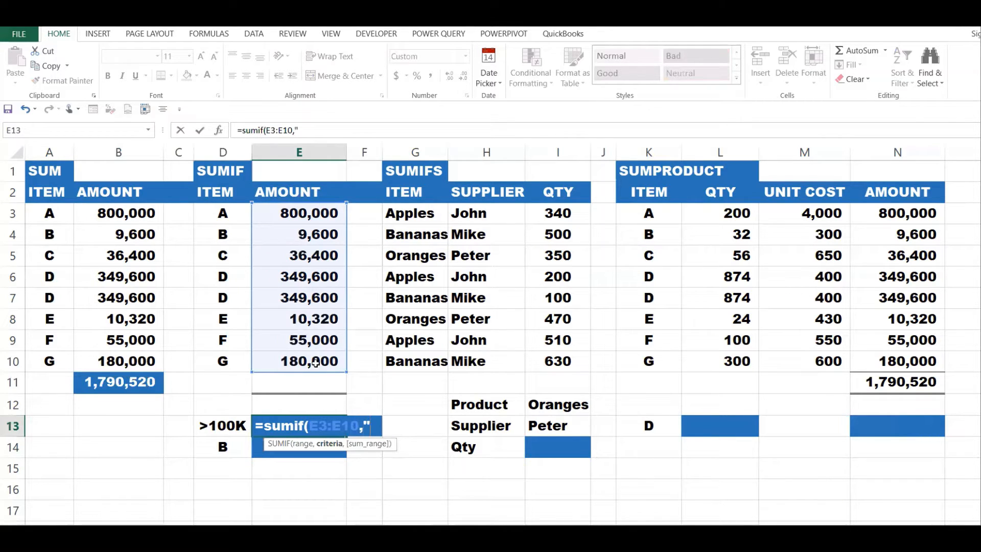
pyautogui.write('">100')
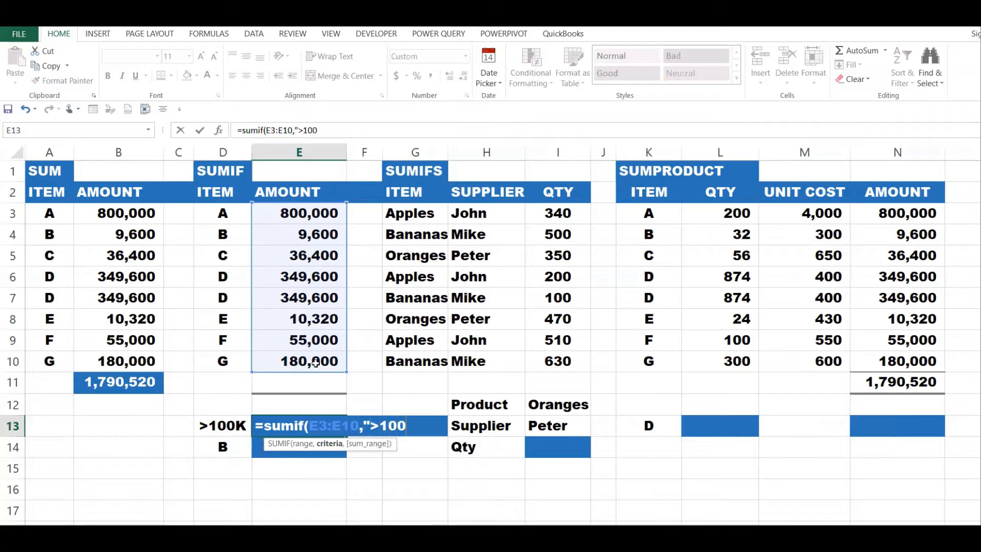
pyautogui.write('000",')
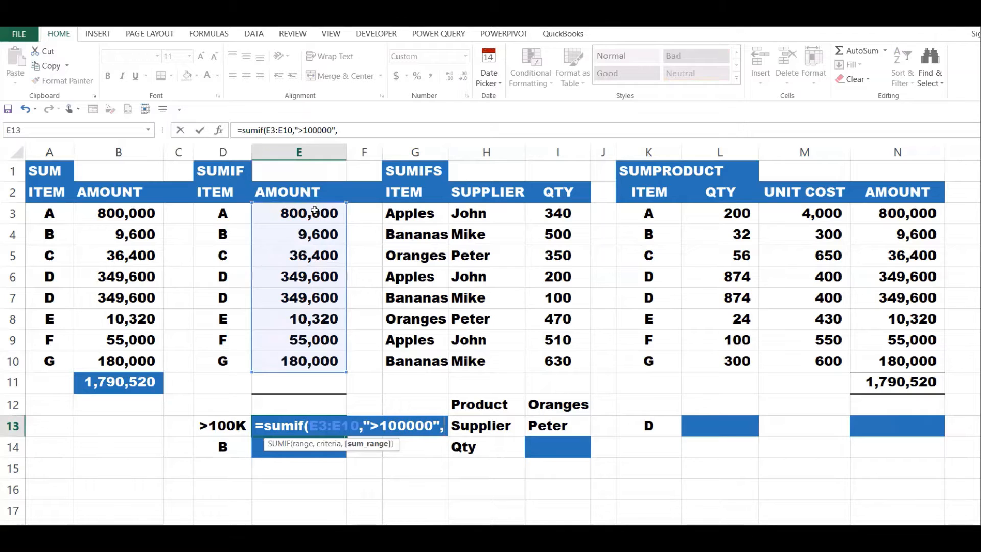
pyautogui.moveTo(312, 210); pyautogui.dragTo(307, 357)
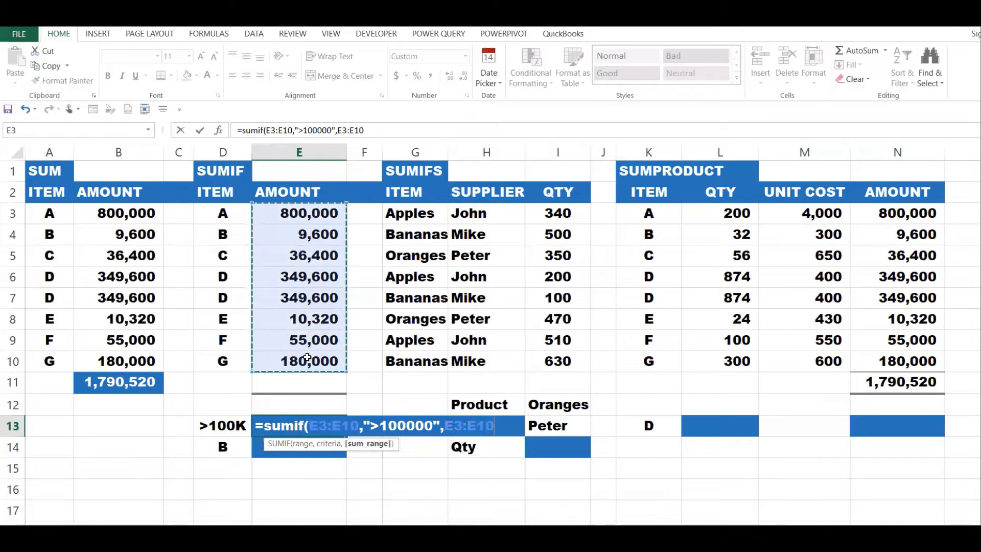
pyautogui.write(')')
pyautogui.press('Return')
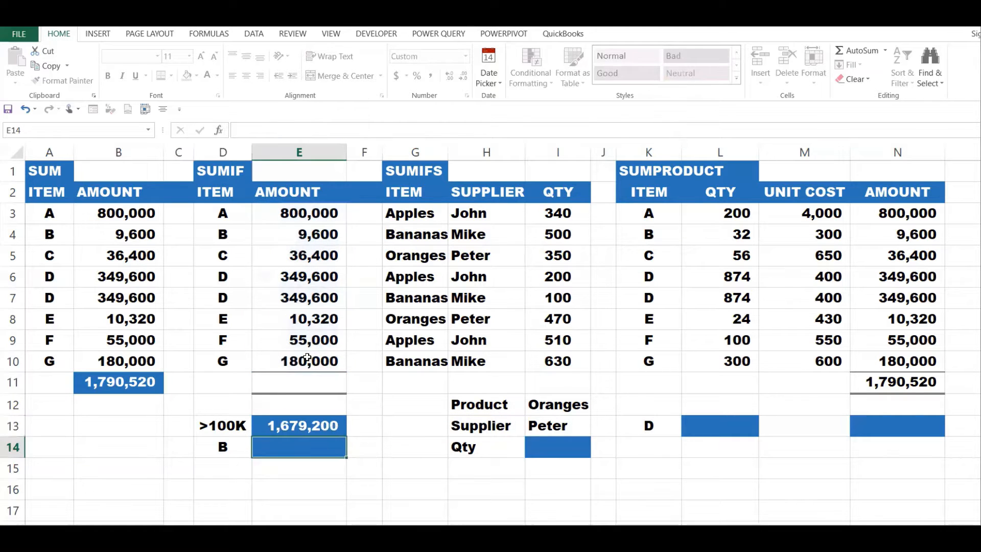
# - Review the formula in E13 and check which amounts in column E exceed 100,000
pyautogui.click(312, 425)
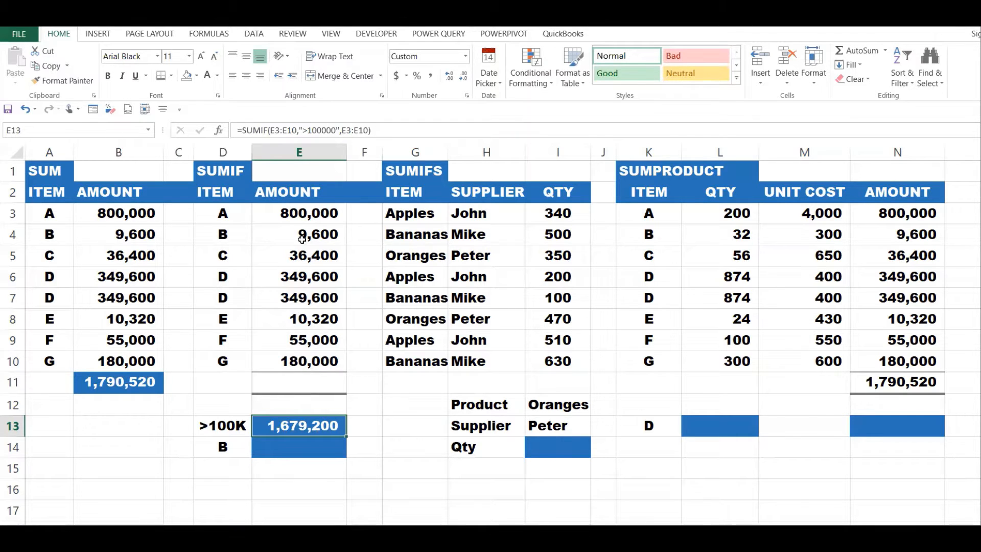
pyautogui.click(314, 211)
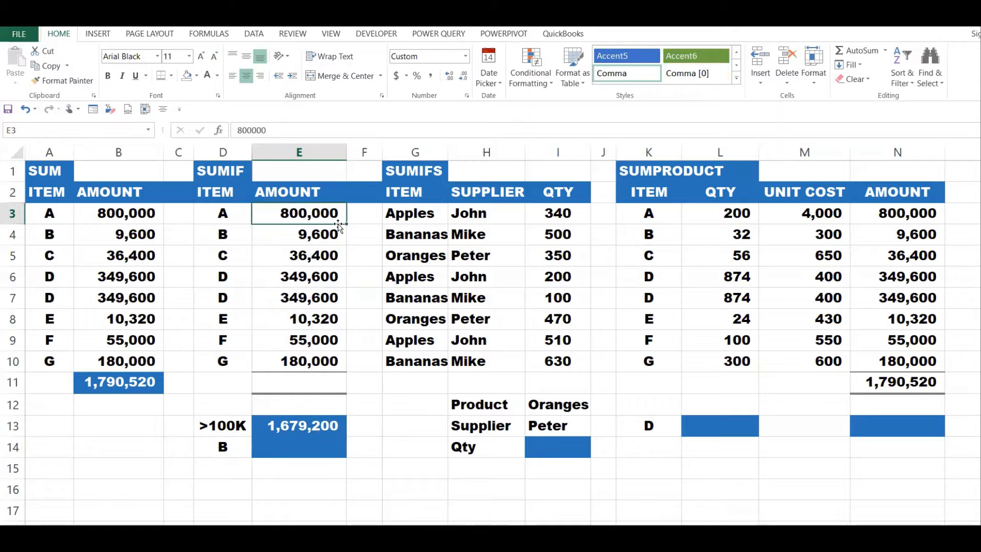
pyautogui.click(322, 279)
pyautogui.moveTo(322, 279); pyautogui.dragTo(319, 299)
pyautogui.click(332, 360)
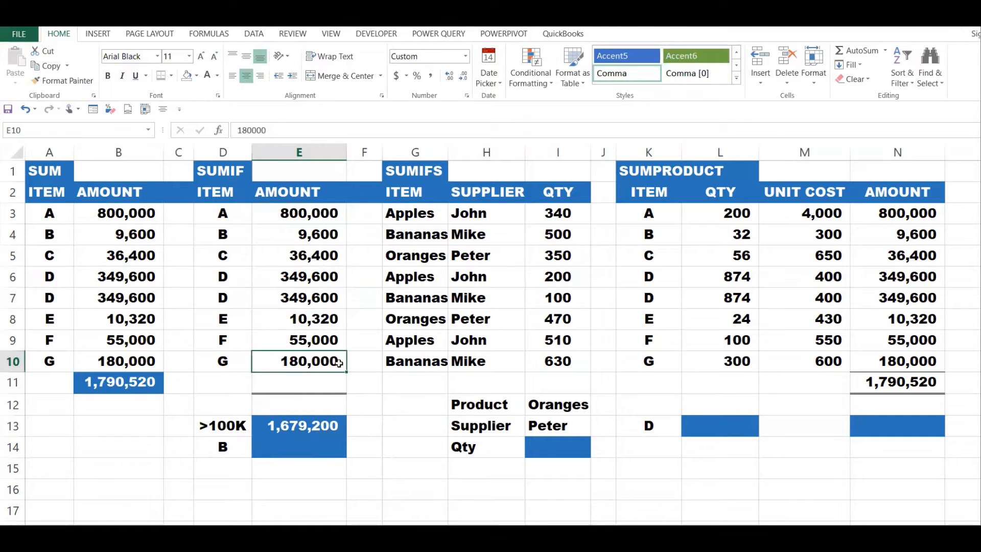
# - Examine the item criterion in D14 and compare it with the entries in the SUMIF table's item column
pyautogui.click(315, 448)
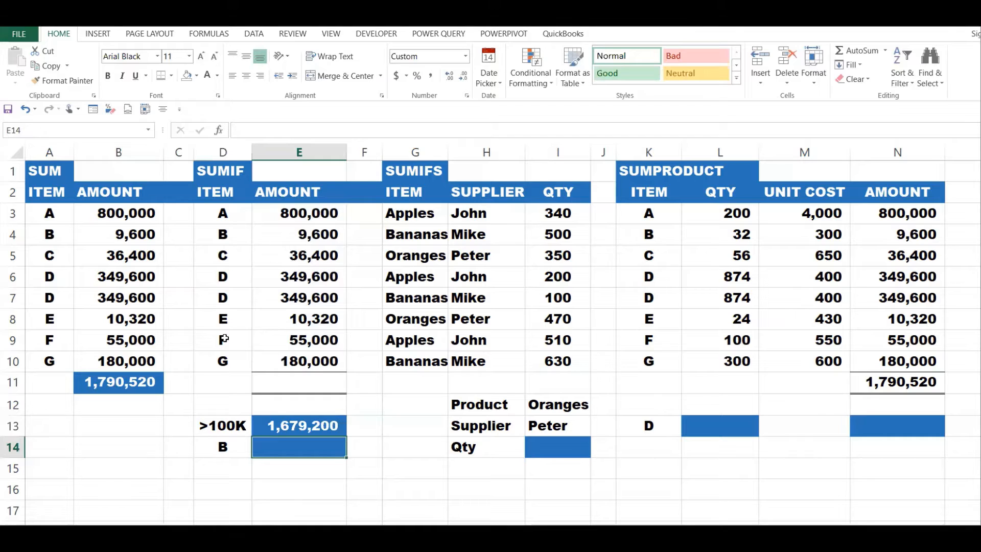
pyautogui.click(224, 448)
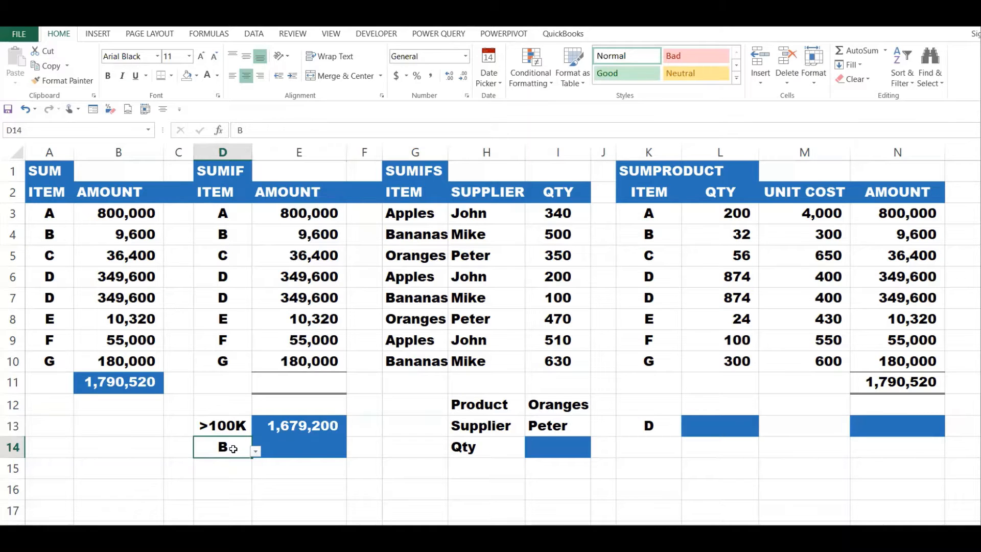
pyautogui.click(290, 443)
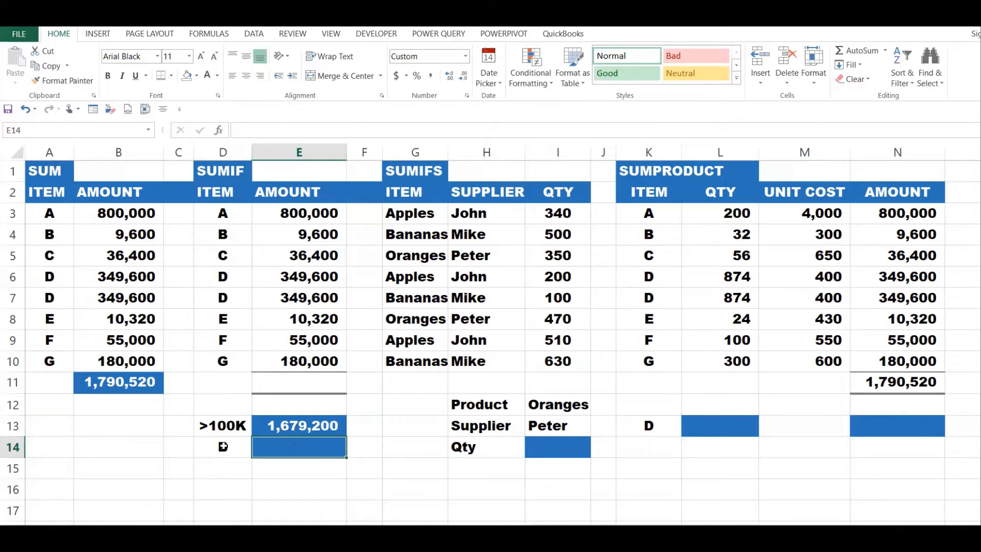
pyautogui.click(224, 446)
pyautogui.click(229, 234)
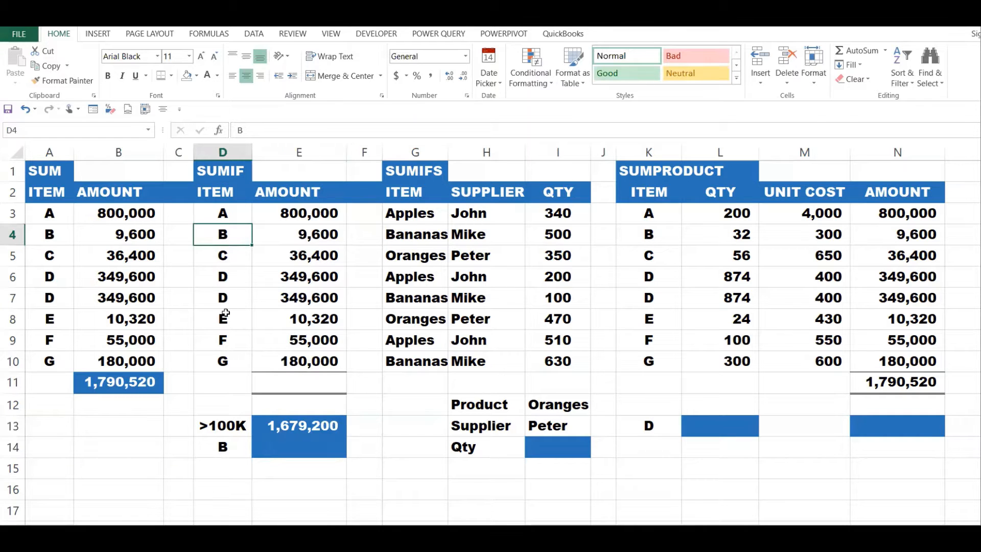
pyautogui.click(227, 278)
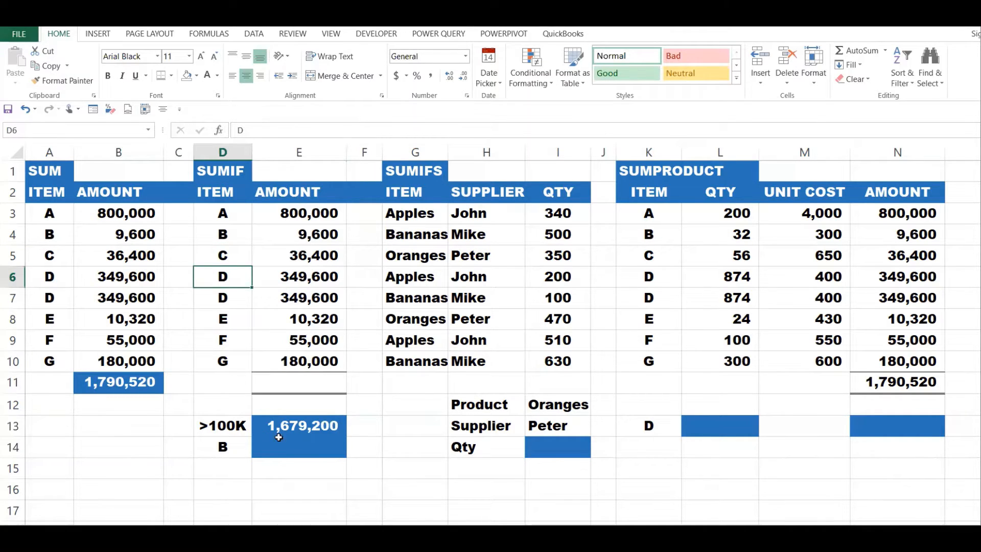
# - Sum the amounts matching the item criterion in cell E14 with =SUMIF(D3:D10,D14,E3:E10)
pyautogui.click(296, 446)
pyautogui.write('=')
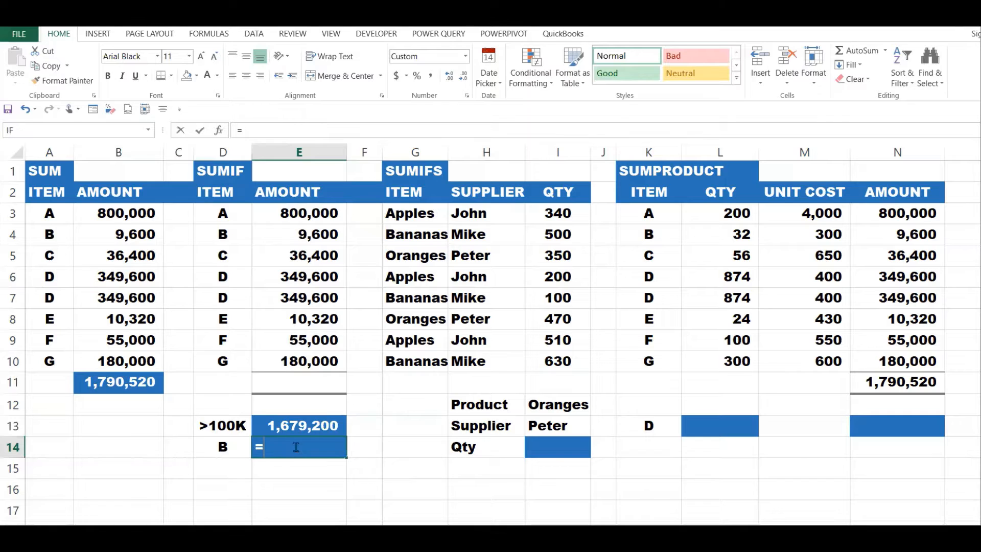
pyautogui.write('sumi')
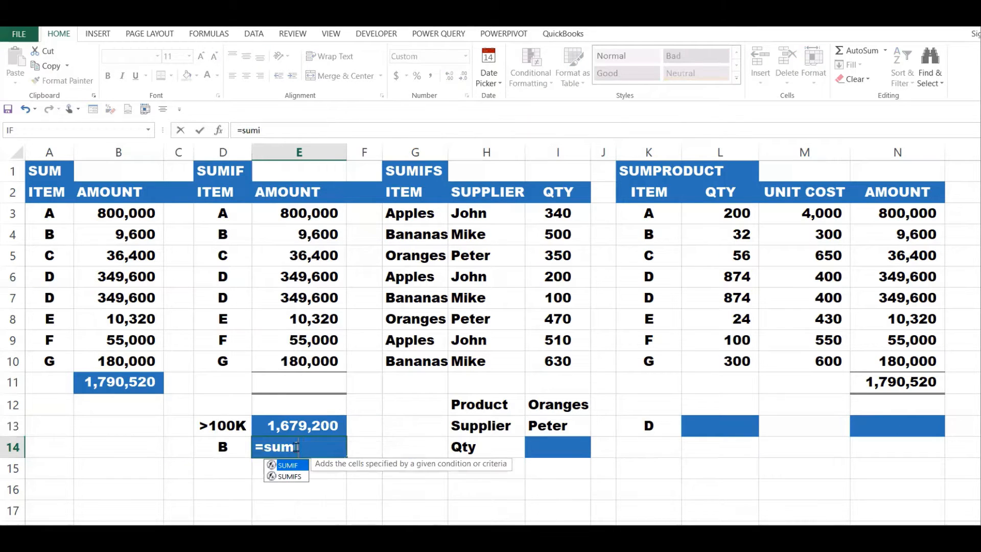
pyautogui.write('f(')
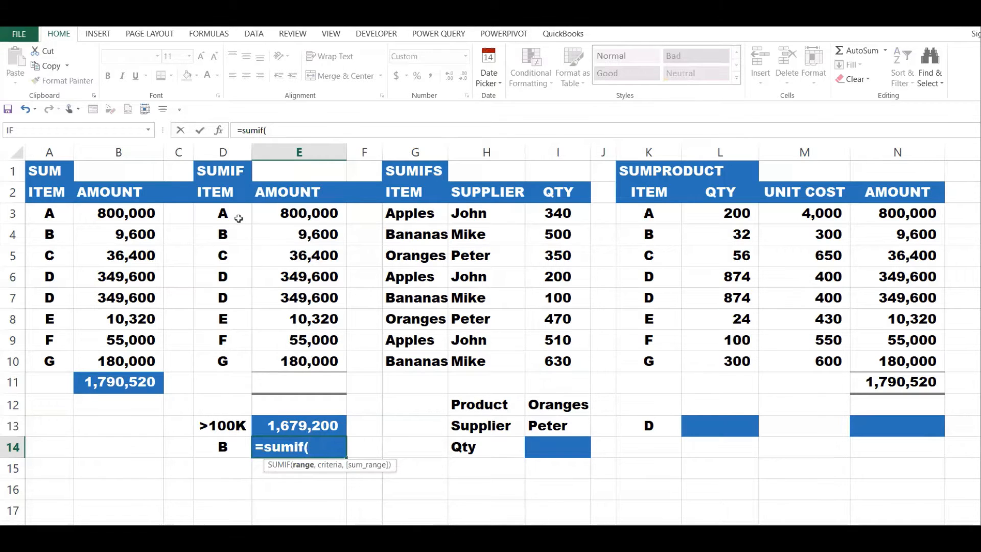
pyautogui.moveTo(237, 218); pyautogui.dragTo(235, 363)
pyautogui.write(',')
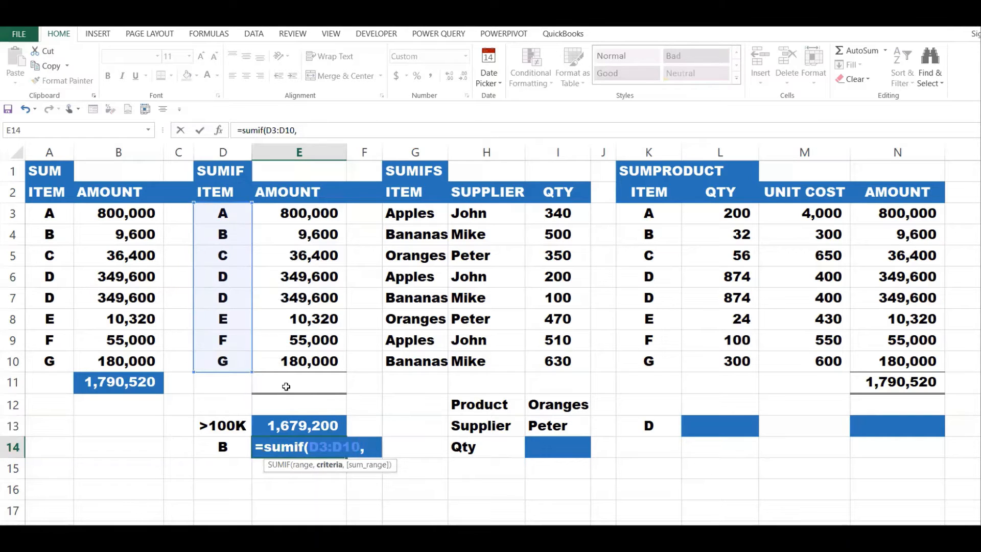
pyautogui.click(223, 447)
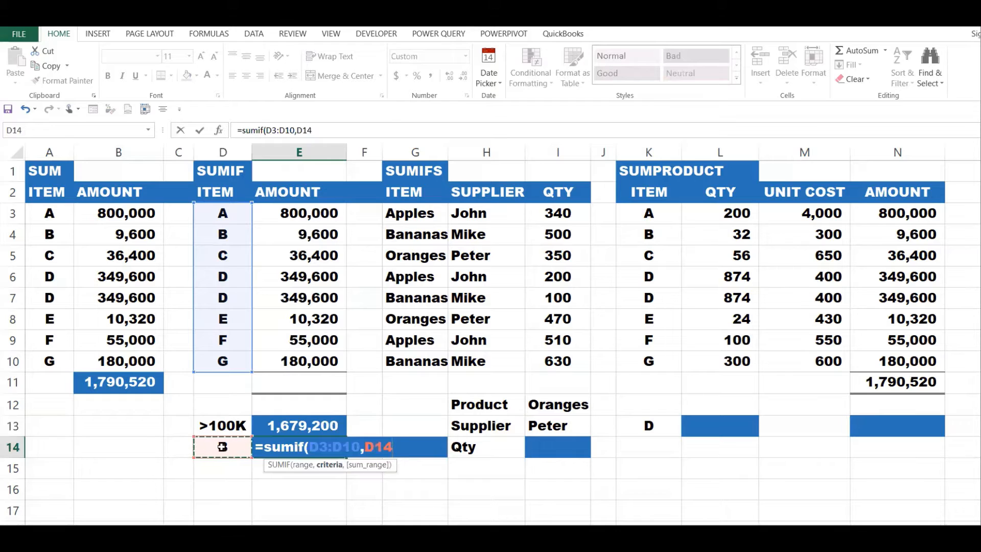
pyautogui.write(',')
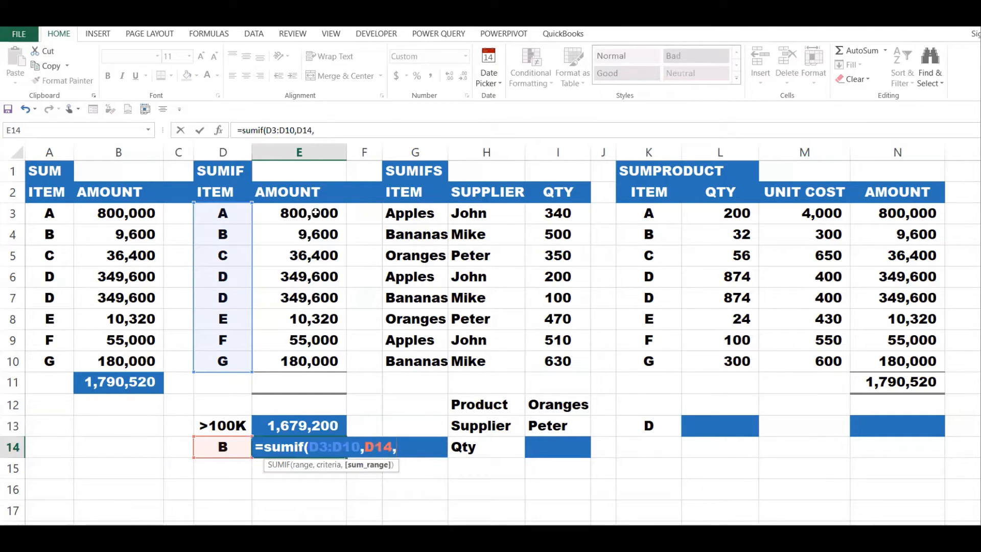
pyautogui.moveTo(316, 213); pyautogui.dragTo(302, 362)
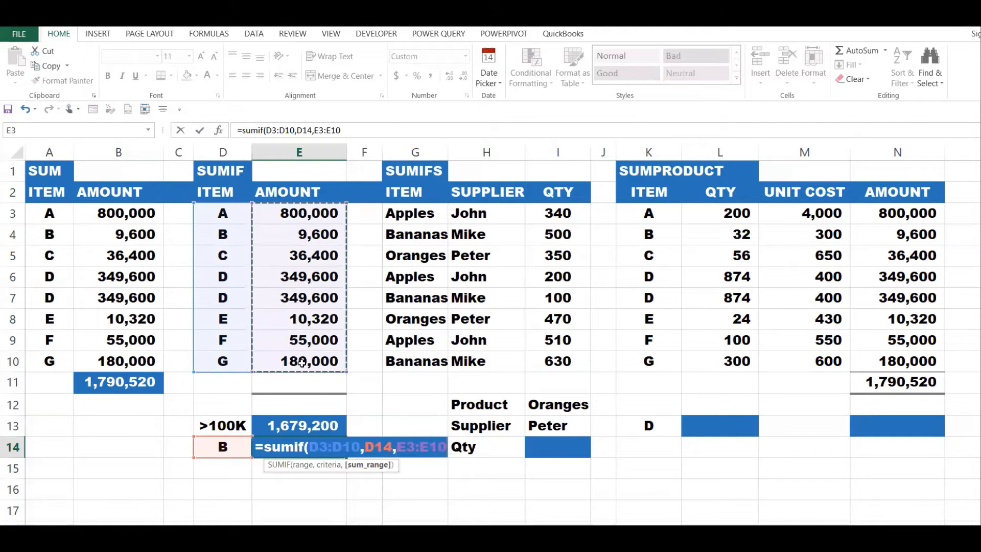
pyautogui.write(')')
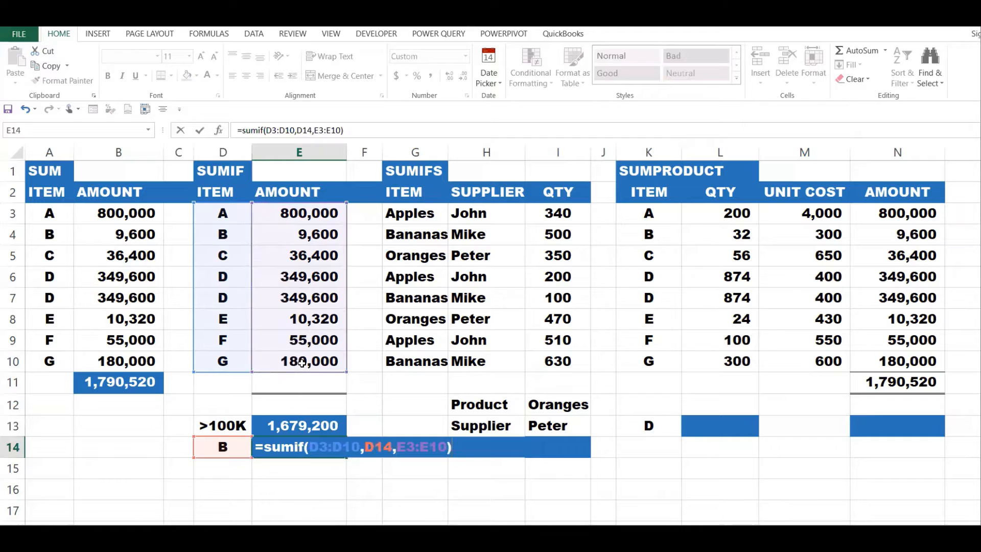
pyautogui.press('Return')
# - Compare the SUMIF result in E14 with the amount listed for item B in the table
pyautogui.moveTo(250, 447); pyautogui.dragTo(295, 449)
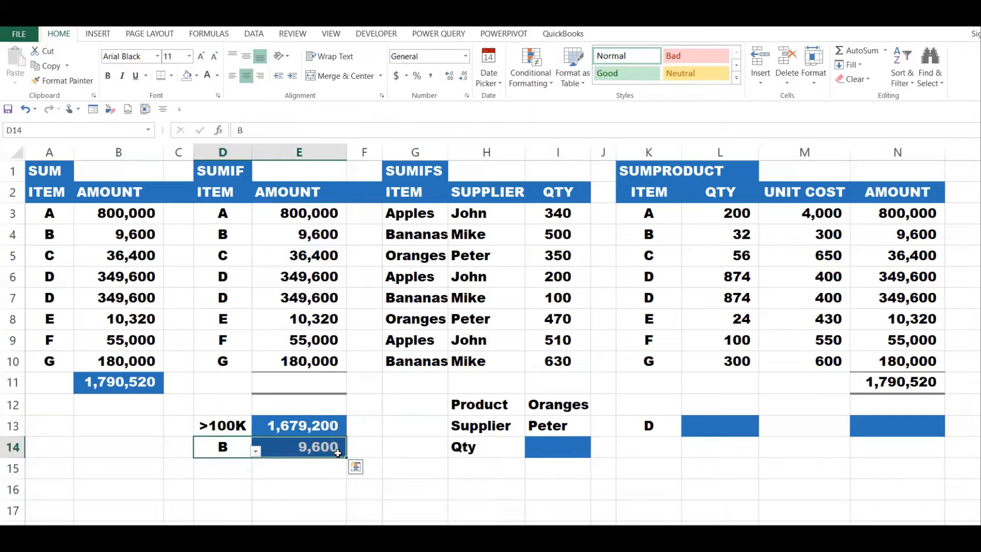
pyautogui.click(223, 256)
pyautogui.click(223, 234)
pyautogui.click(311, 230)
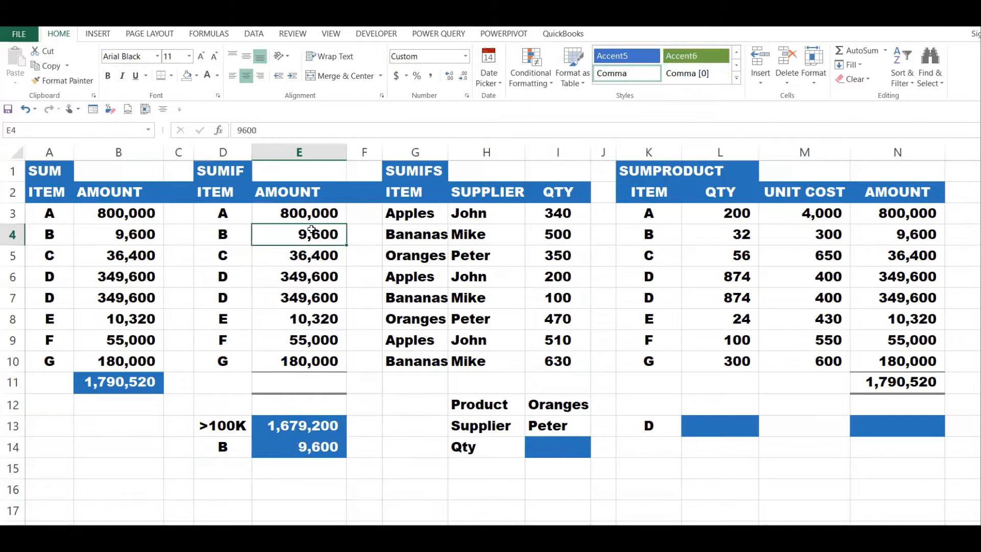
# - Switch the item criterion in D14 to A and check the E14 result against that item's amount
pyautogui.click(213, 454)
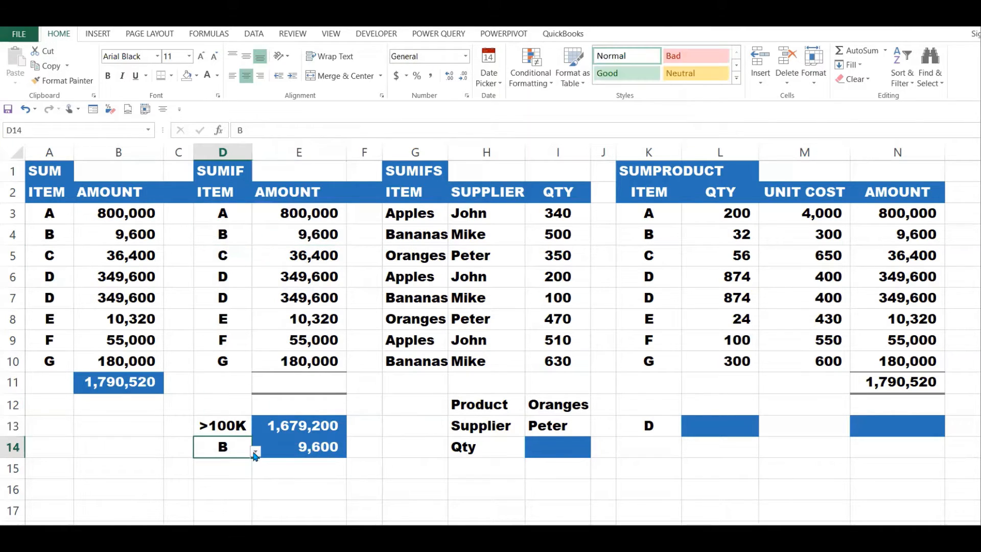
pyautogui.click(255, 452)
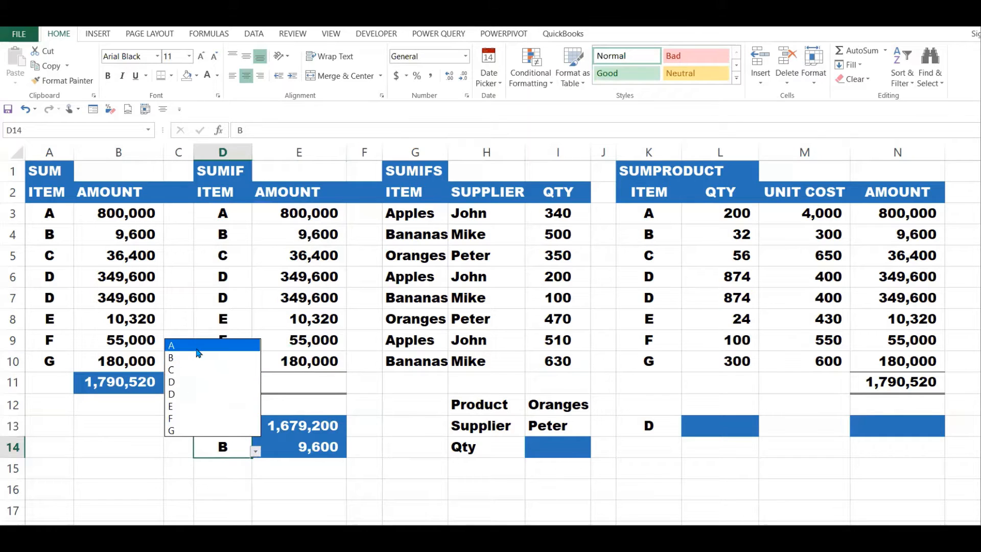
pyautogui.click(214, 345)
pyautogui.click(326, 452)
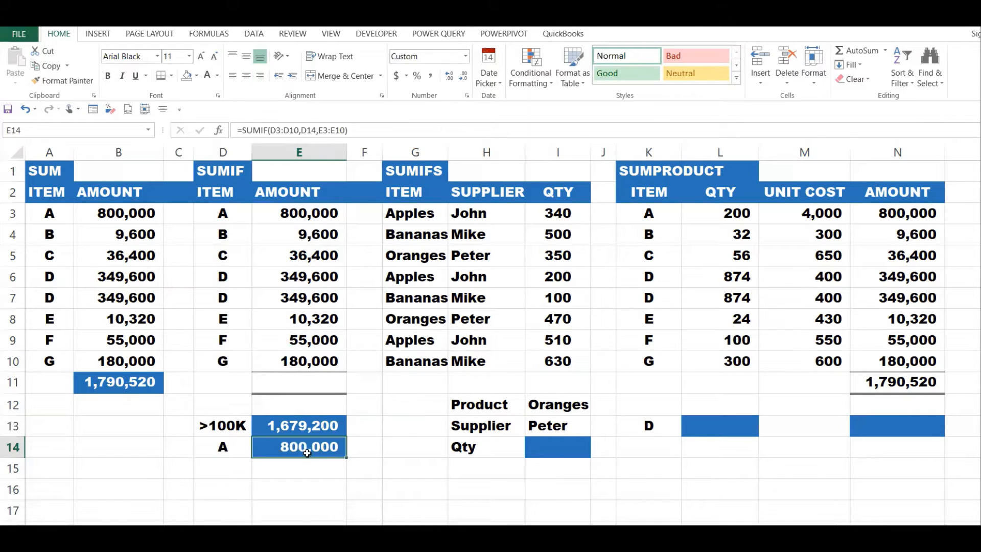
pyautogui.click(306, 234)
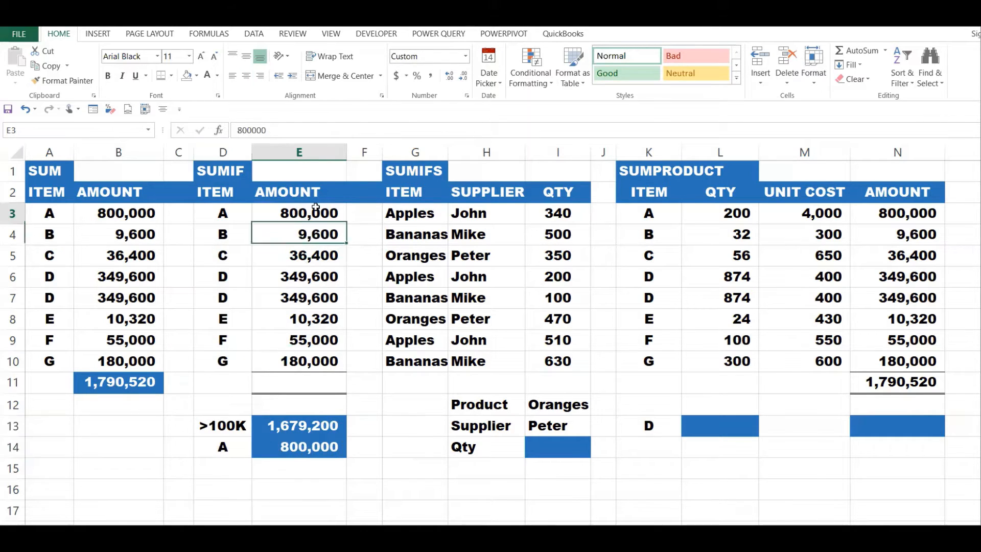
# - Set the item criterion in D14 to D and check the result against the two item D amounts in E6:E7
pyautogui.click(248, 442)
pyautogui.click(255, 451)
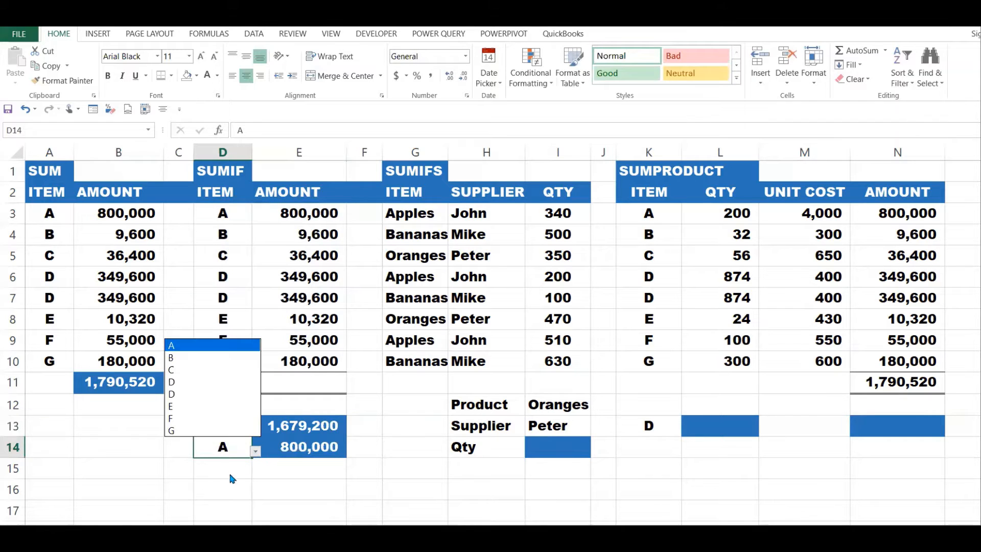
pyautogui.click(186, 398)
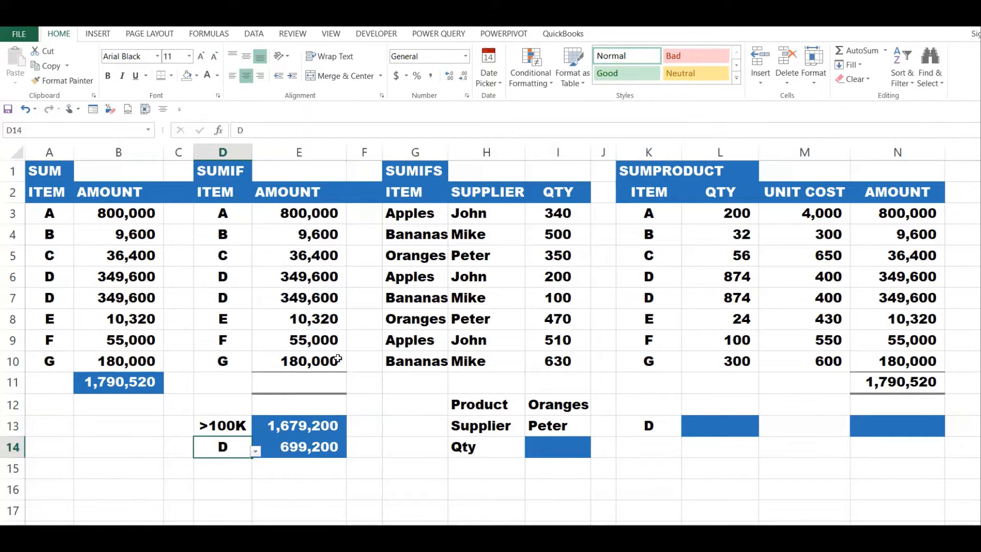
pyautogui.moveTo(323, 276); pyautogui.dragTo(322, 296)
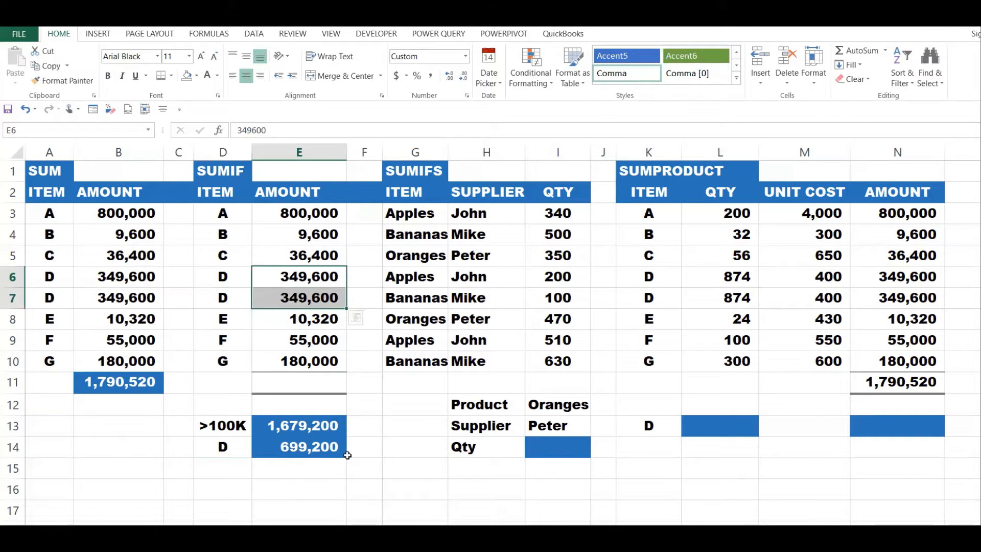
pyautogui.click(223, 446)
pyautogui.click(240, 425)
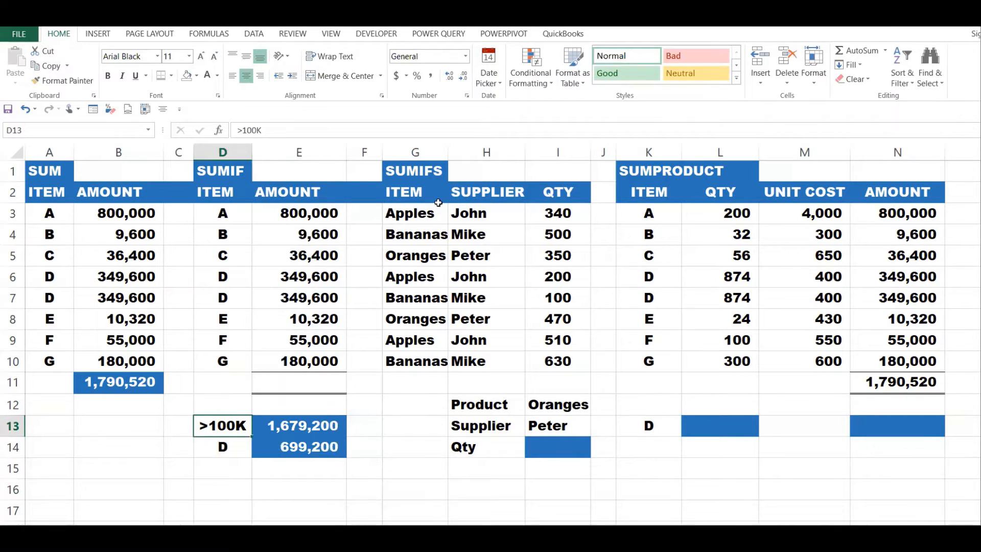
# - Examine the item, supplier and quantity columns of the SUMIFS table in G2:I10
pyautogui.moveTo(430, 198); pyautogui.dragTo(550, 361)
pyautogui.moveTo(416, 192); pyautogui.dragTo(422, 354)
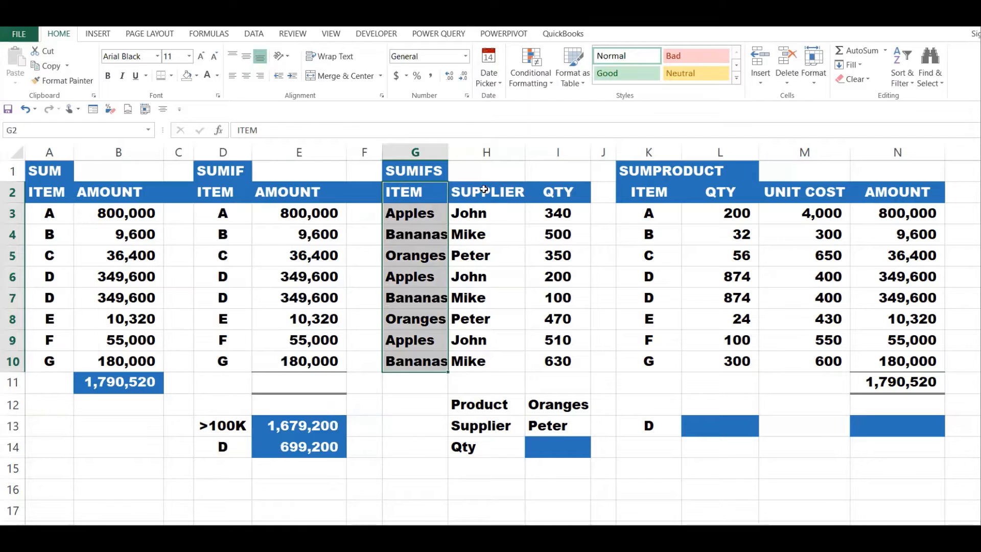
pyautogui.moveTo(486, 191); pyautogui.dragTo(482, 359)
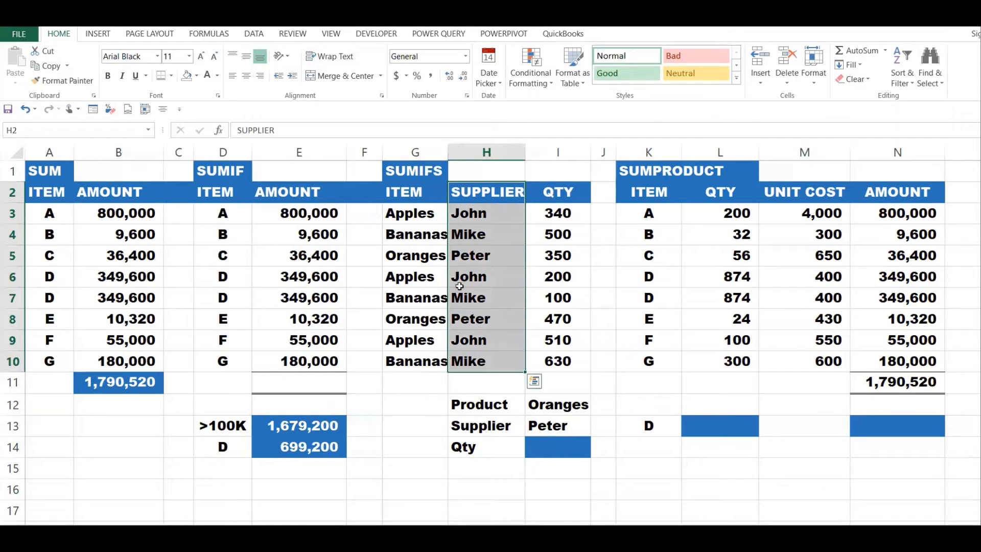
pyautogui.click(424, 222)
pyautogui.click(503, 215)
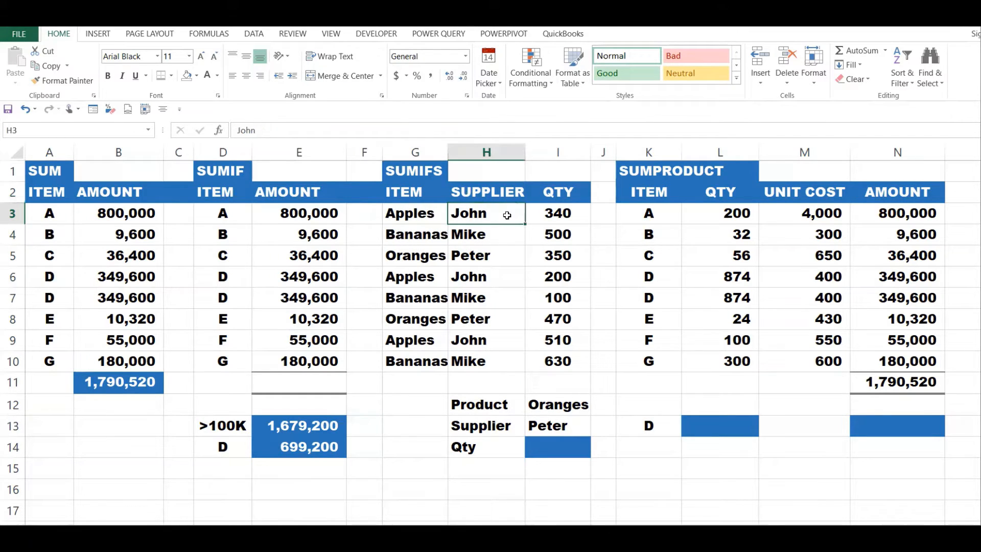
pyautogui.moveTo(562, 193); pyautogui.dragTo(576, 360)
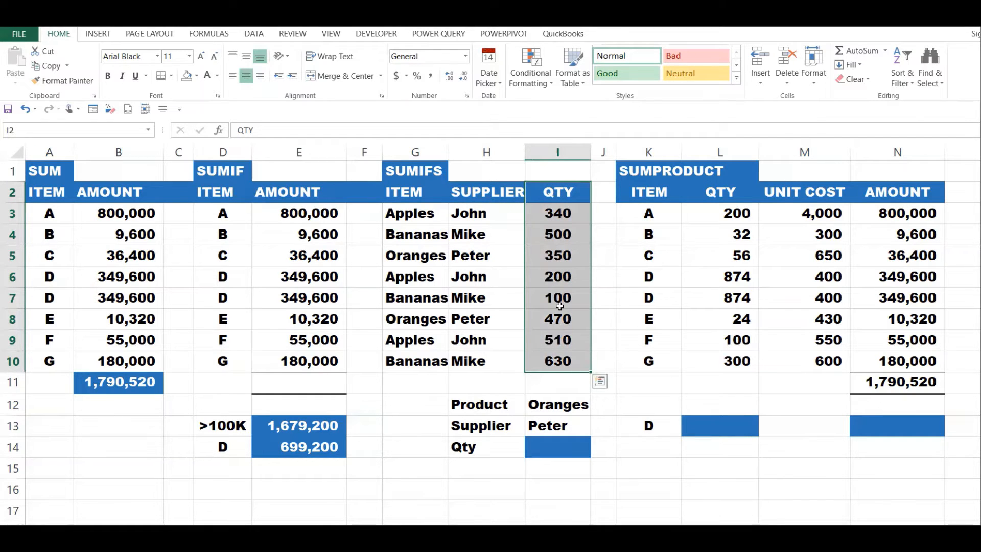
# - Review the product criterion in I12, the supplier criterion in I13 and the empty quantity cell I14
pyautogui.click(533, 405)
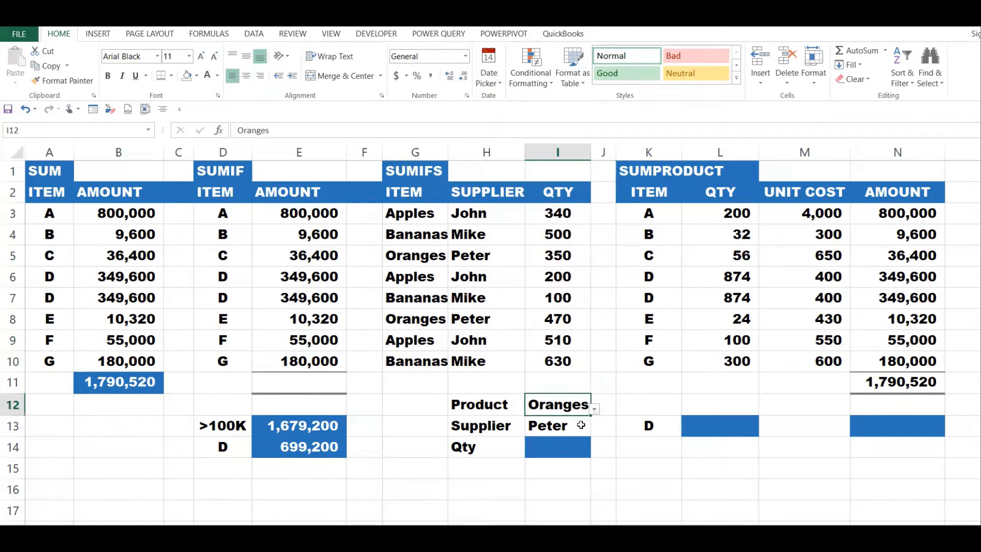
pyautogui.click(558, 447)
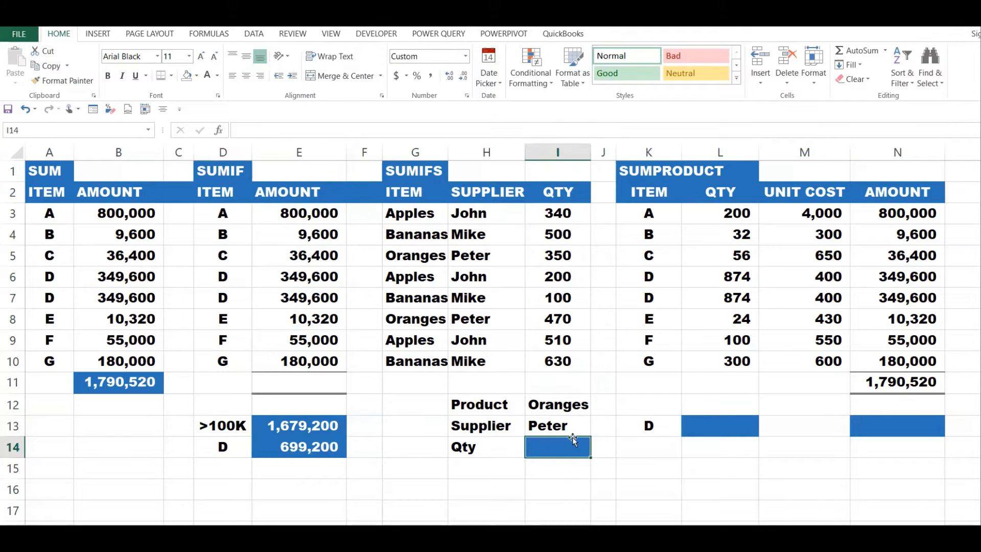
pyautogui.click(560, 424)
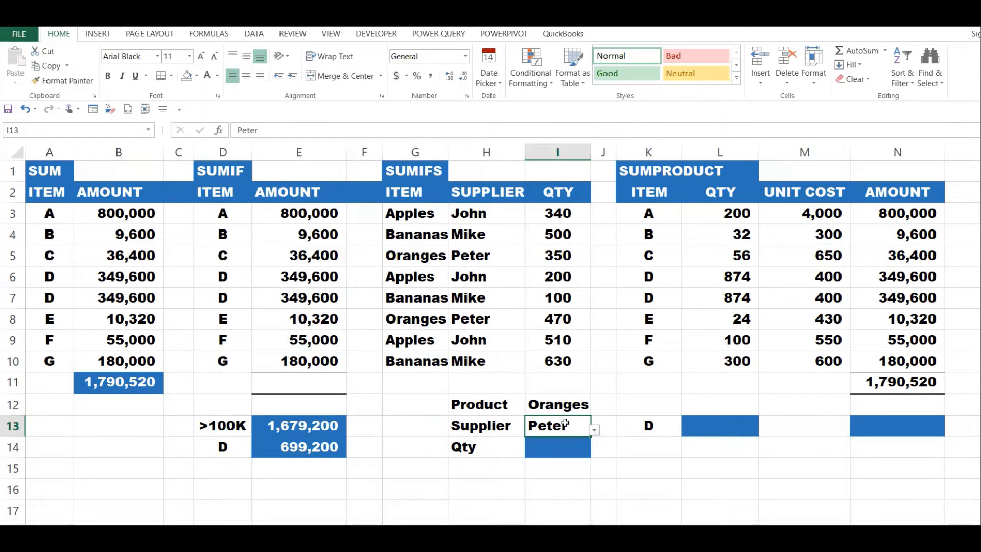
pyautogui.click(568, 404)
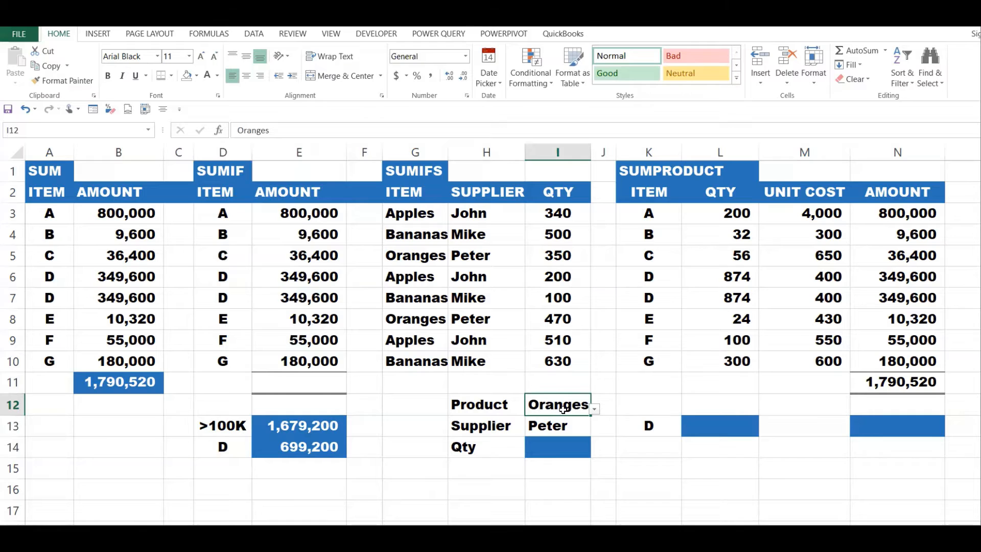
pyautogui.click(551, 434)
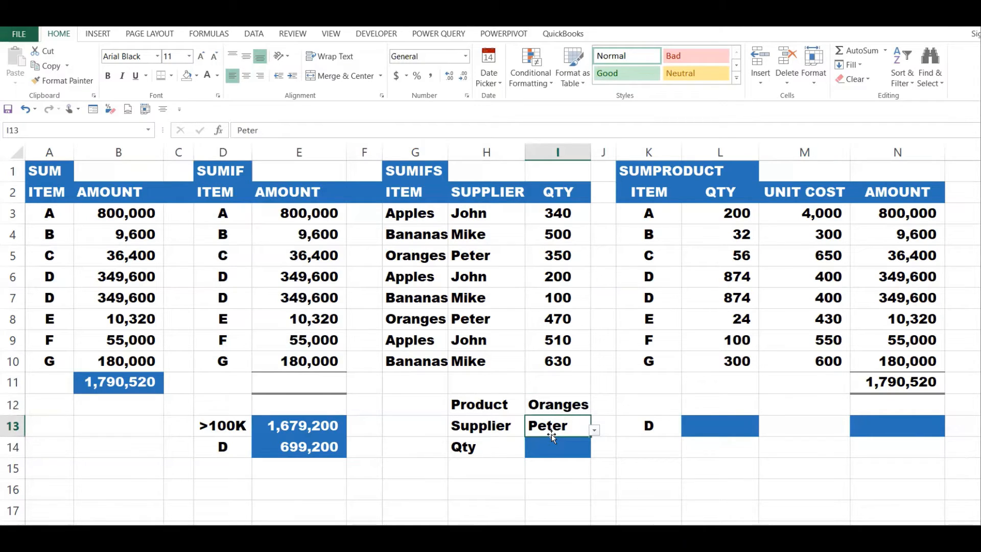
pyautogui.click(549, 446)
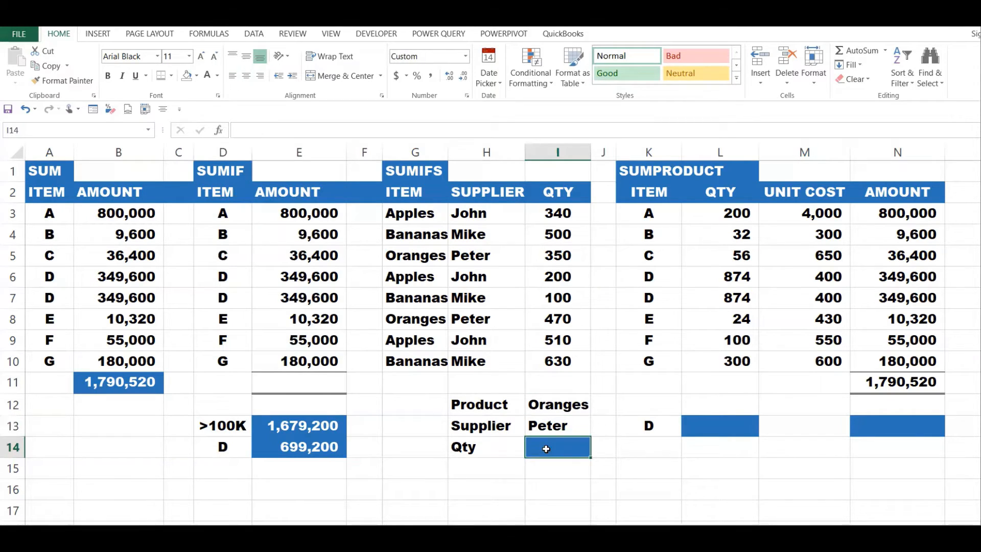
pyautogui.click(556, 399)
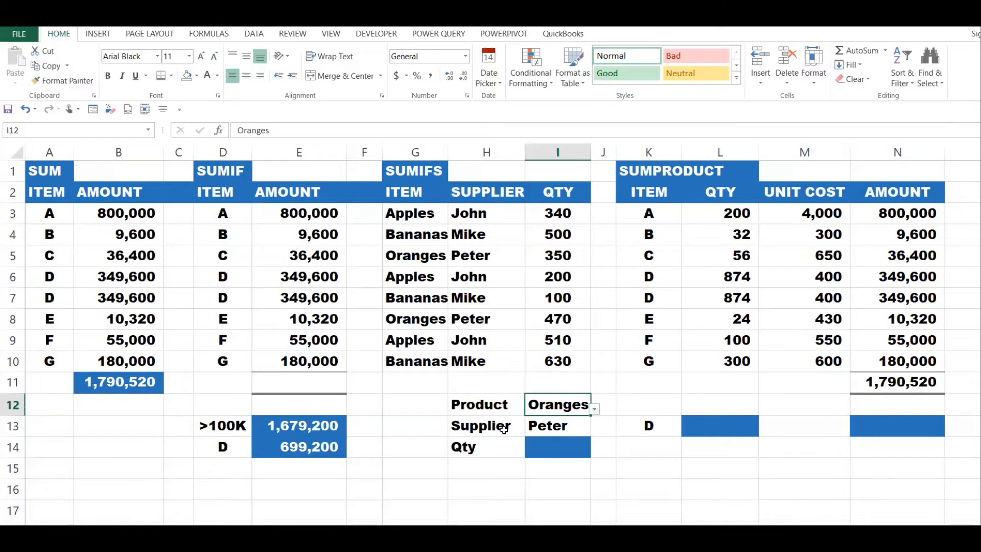
pyautogui.click(562, 429)
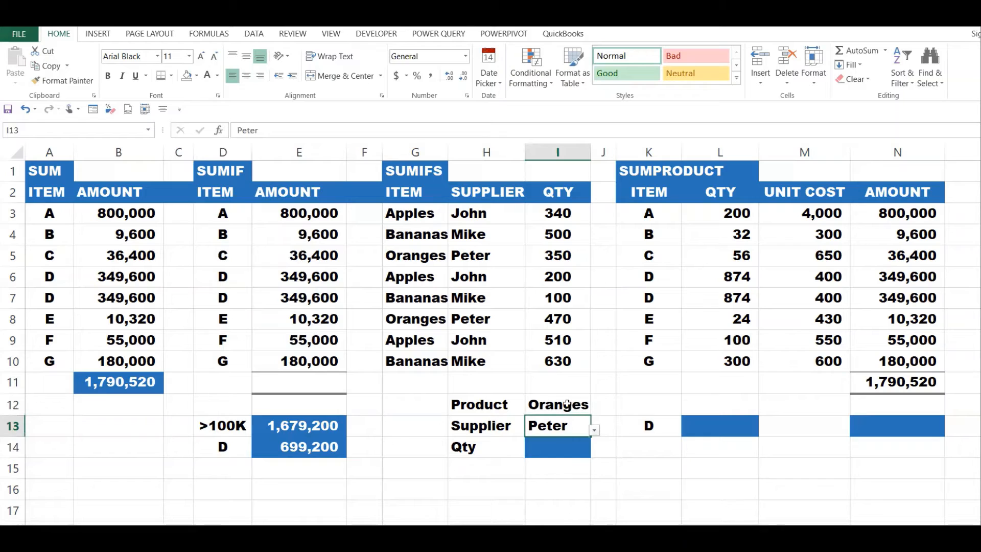
pyautogui.press('Up')
pyautogui.click(562, 430)
pyautogui.click(565, 406)
pyautogui.click(564, 426)
# - Begin a SUMIFS formula in I14 that sums I3:I10 where the items in G3:G10 match the product criterion in I12
pyautogui.click(563, 450)
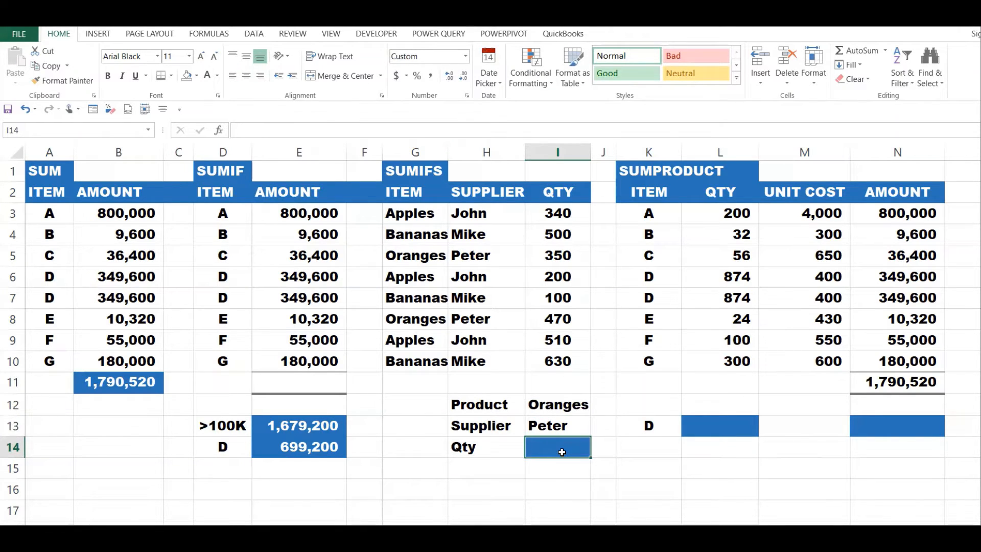
pyautogui.write('=sum')
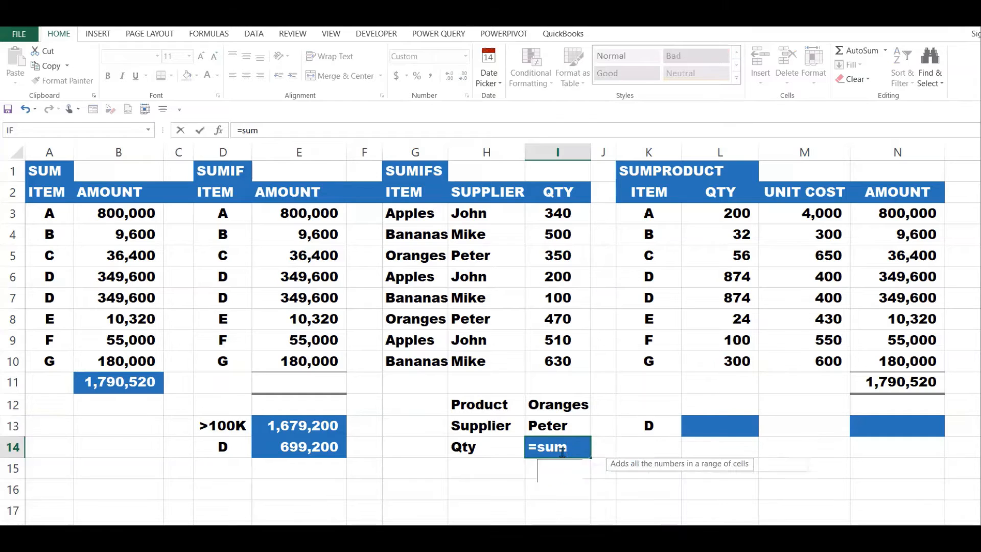
pyautogui.write('ifs(')
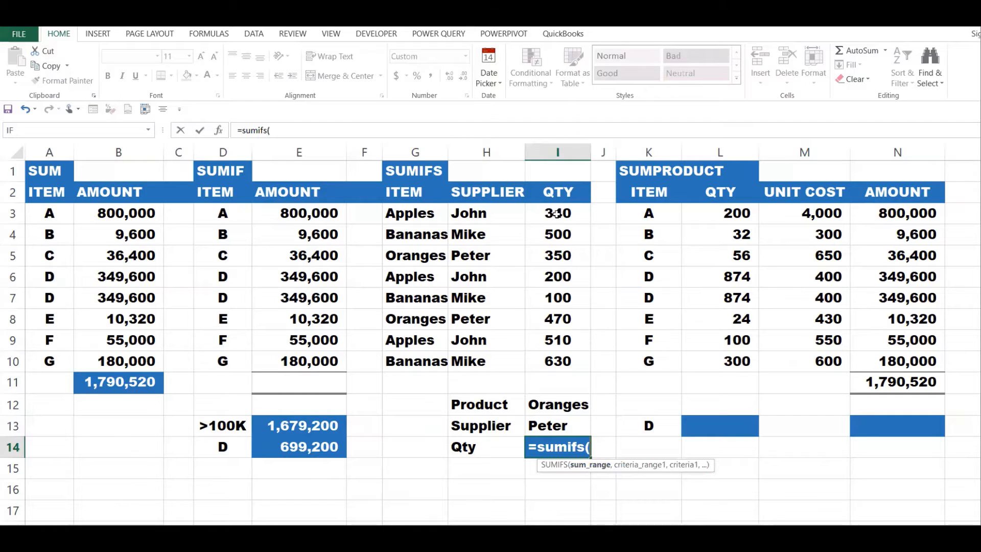
pyautogui.moveTo(556, 215); pyautogui.dragTo(566, 356)
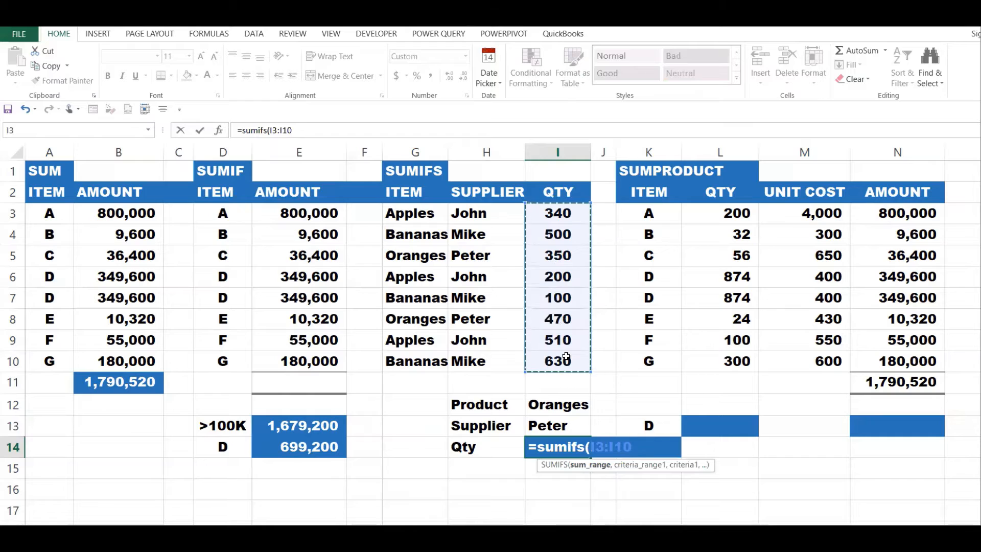
pyautogui.write(',')
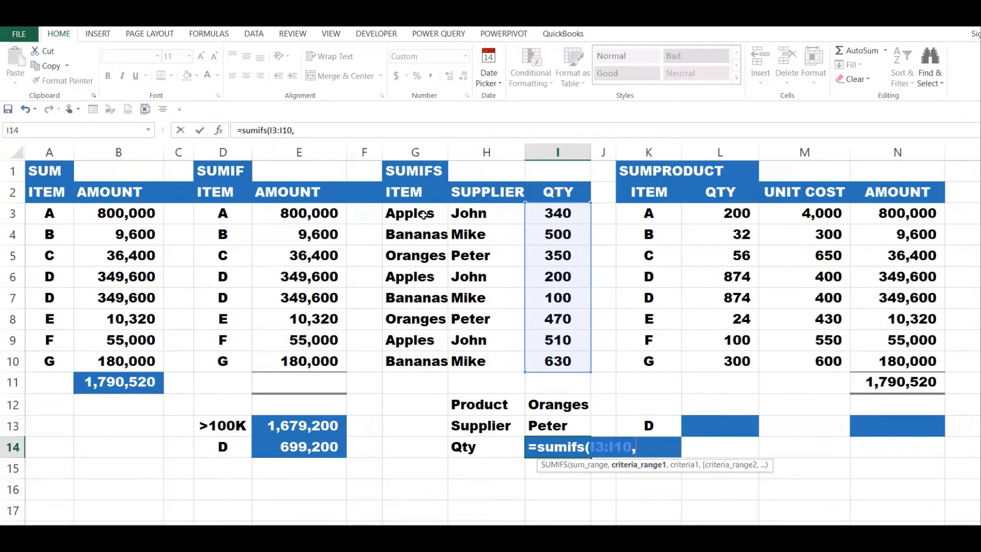
pyautogui.moveTo(423, 215); pyautogui.dragTo(416, 360)
pyautogui.write(',')
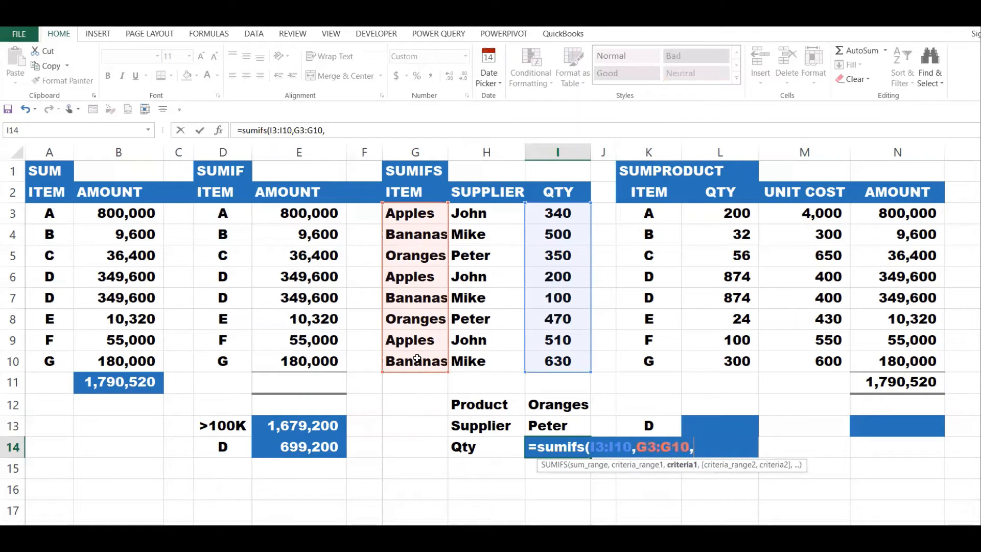
pyautogui.click(568, 404)
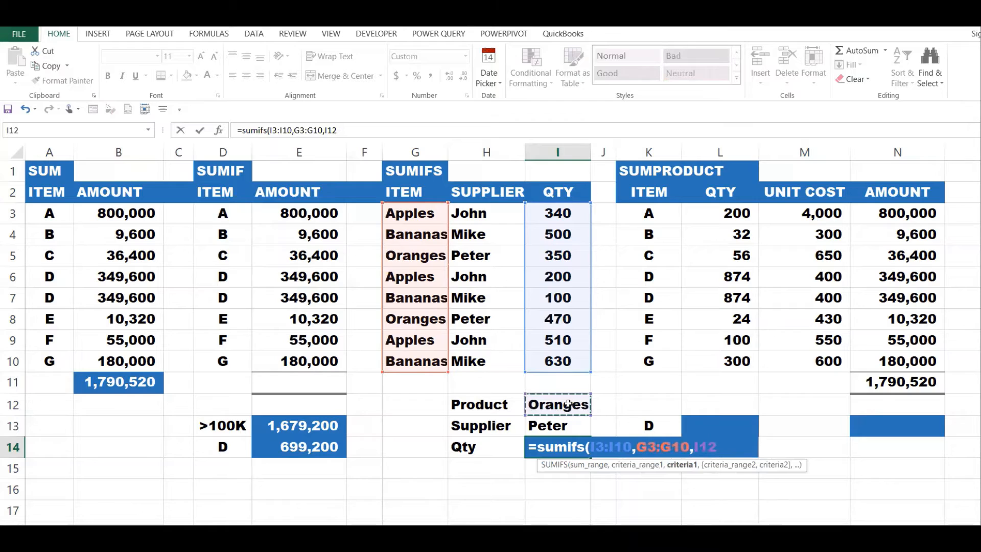
pyautogui.write(',')
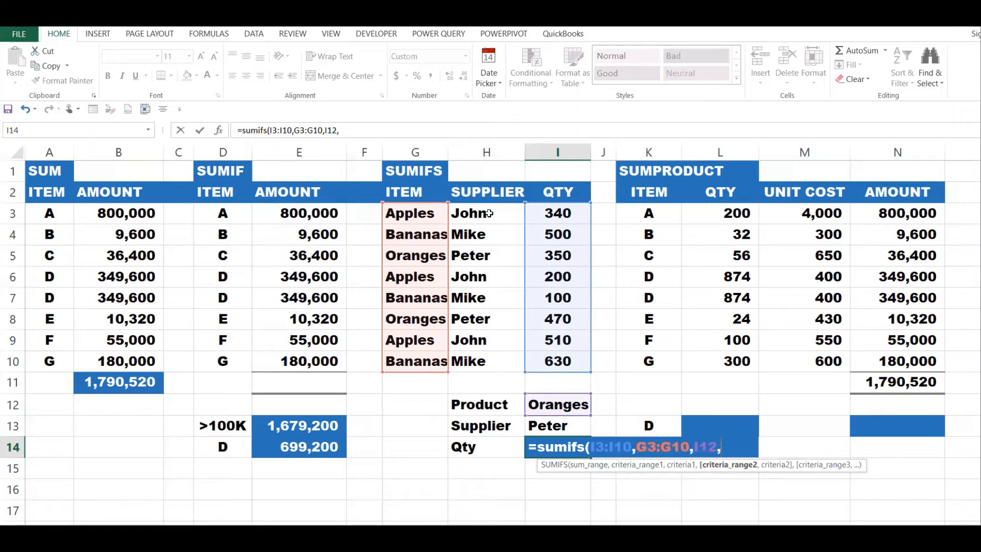
# - Add the supplier range H3:H10 with criterion I13 to the SUMIFS formula and complete it
pyautogui.moveTo(490, 215); pyautogui.dragTo(475, 367)
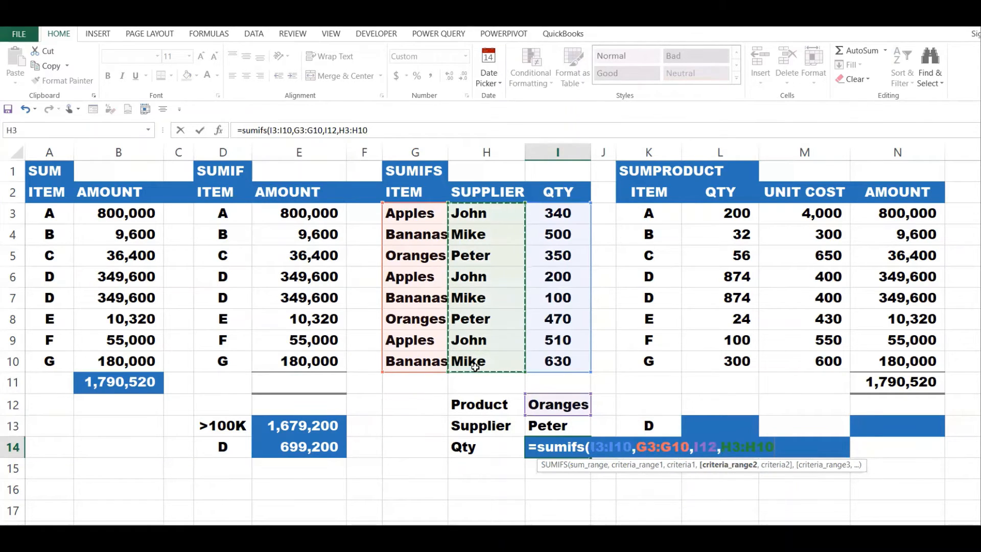
pyautogui.write(',')
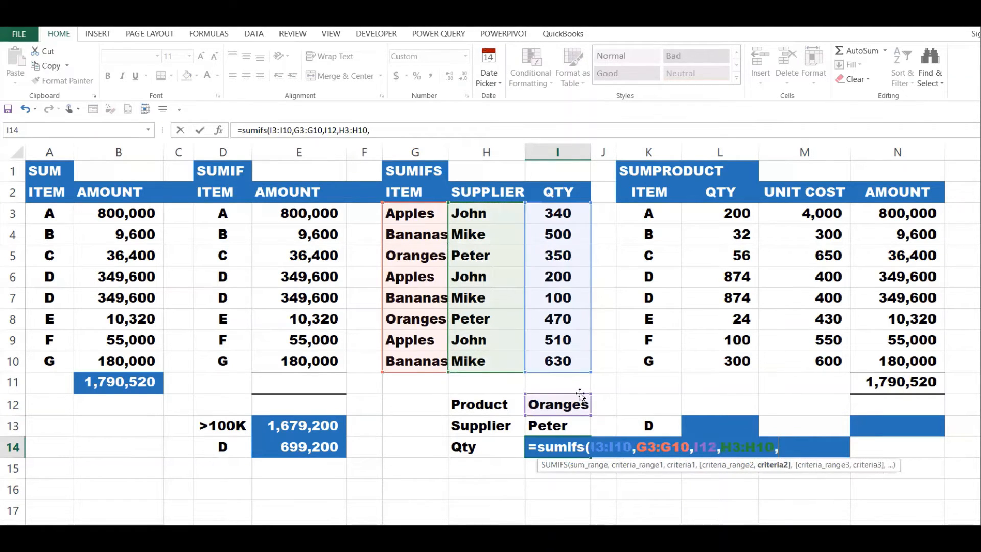
pyautogui.click(569, 425)
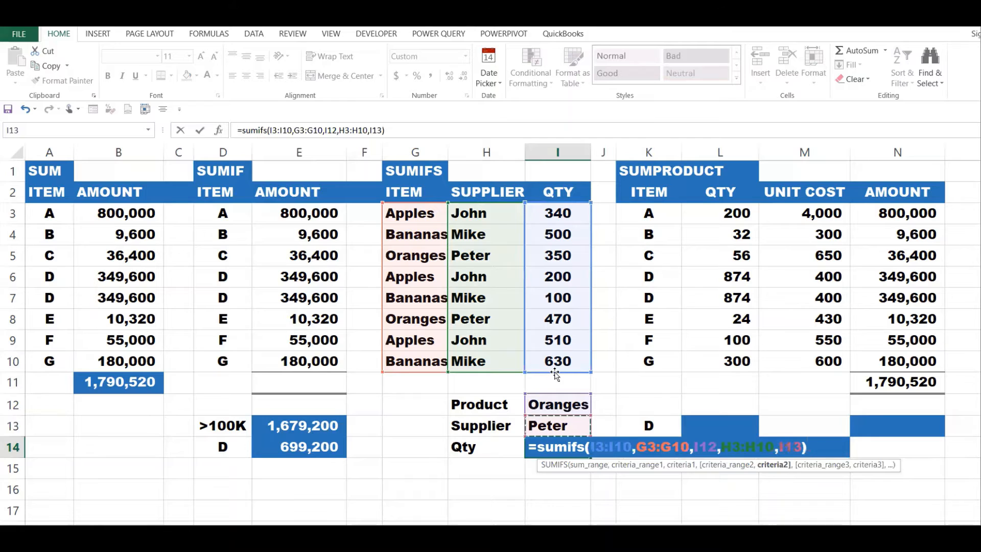
pyautogui.press('Return')
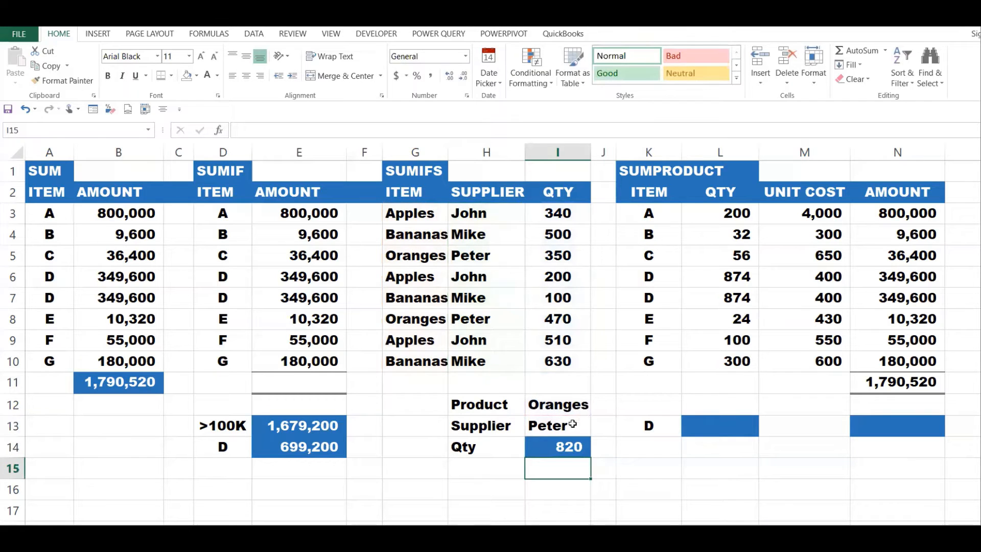
# - Check the I14 result against its criteria and the two Oranges quantities in rows 5 and 8
pyautogui.click(557, 445)
pyautogui.click(566, 426)
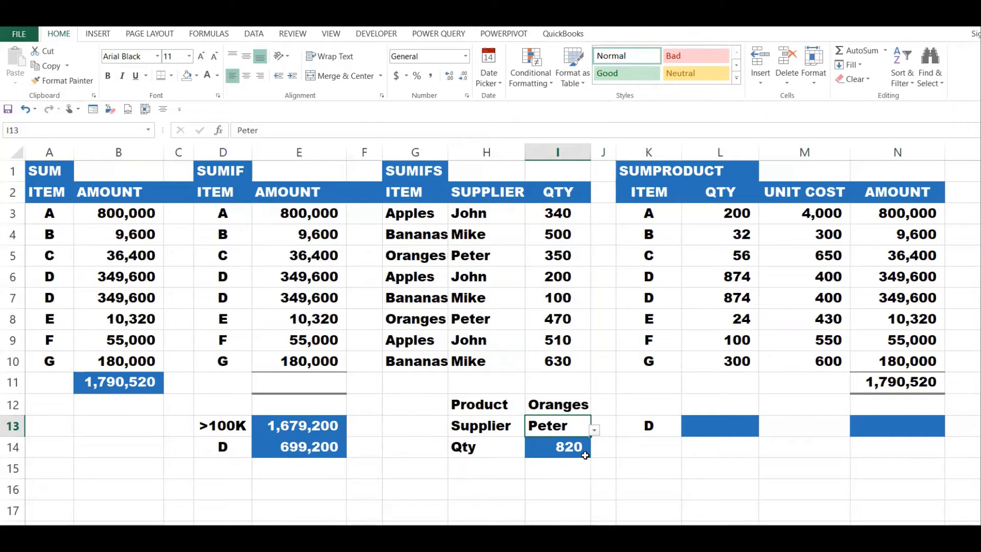
pyautogui.click(564, 407)
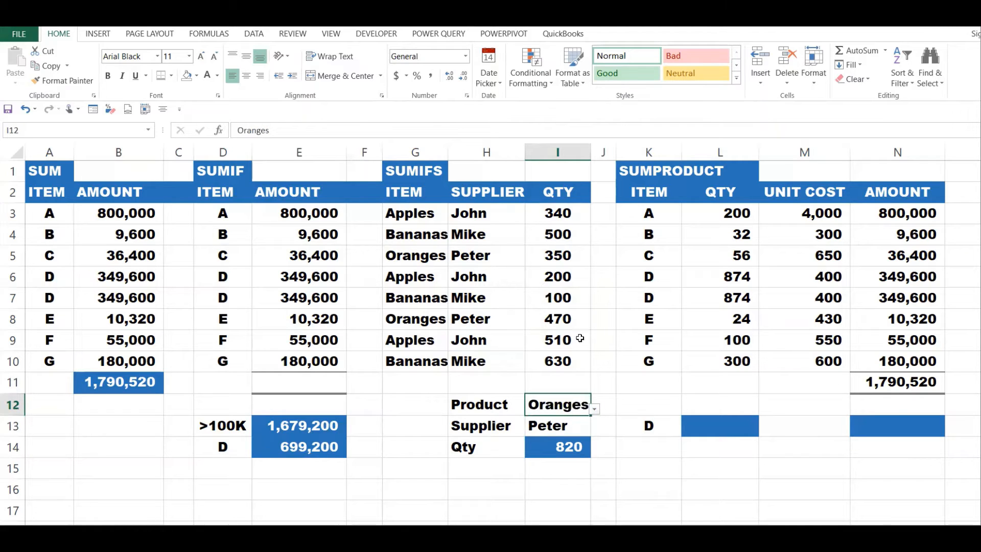
pyautogui.moveTo(485, 255); pyautogui.dragTo(554, 257)
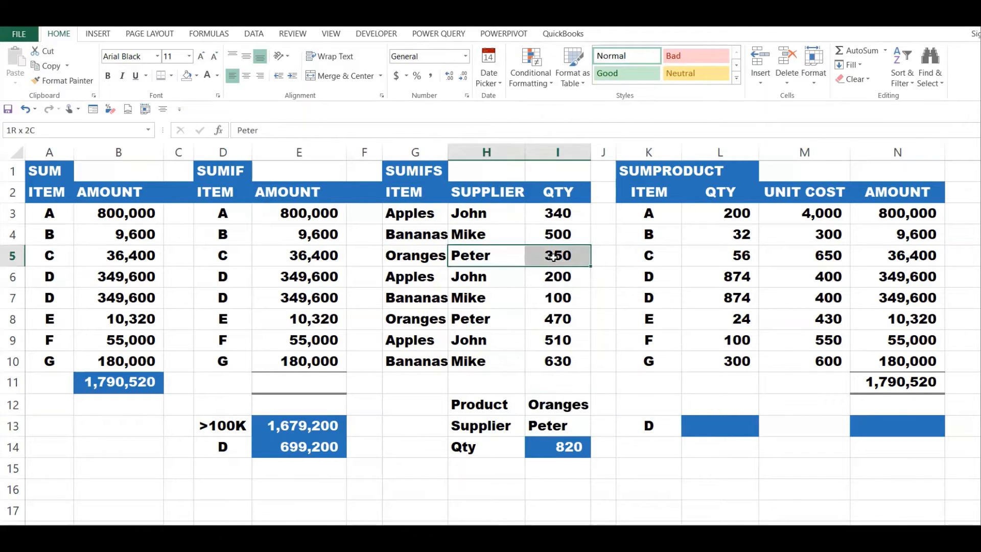
pyautogui.moveTo(498, 318); pyautogui.dragTo(556, 315)
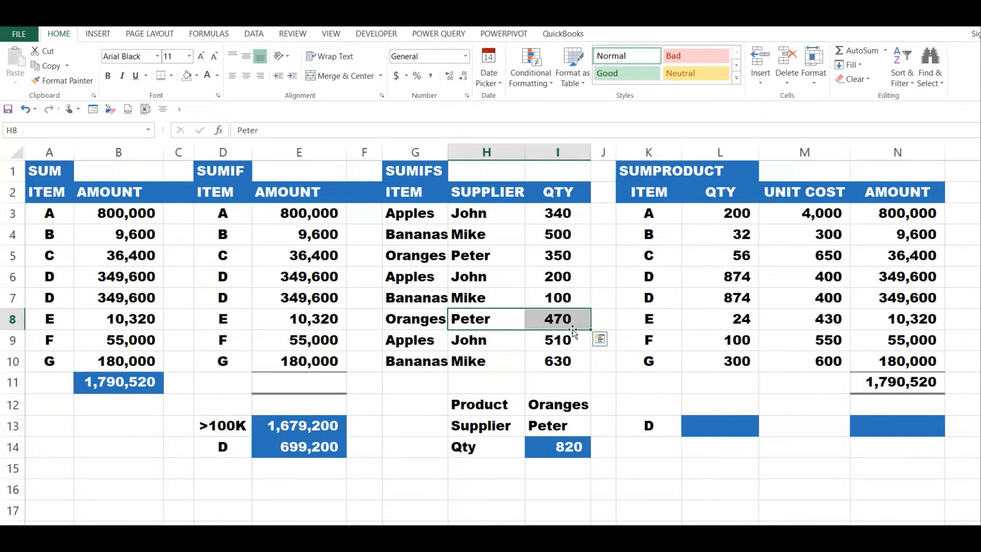
pyautogui.click(570, 450)
# - Set the product criterion in I12 to Apples and the supplier criterion in I13 to the supplier listed for Apples
pyautogui.click(581, 406)
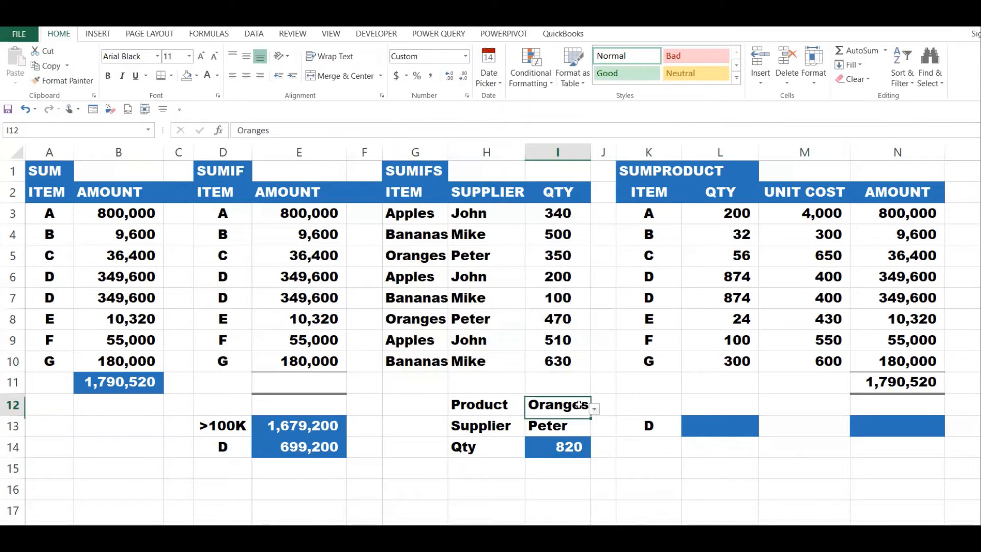
pyautogui.click(594, 408)
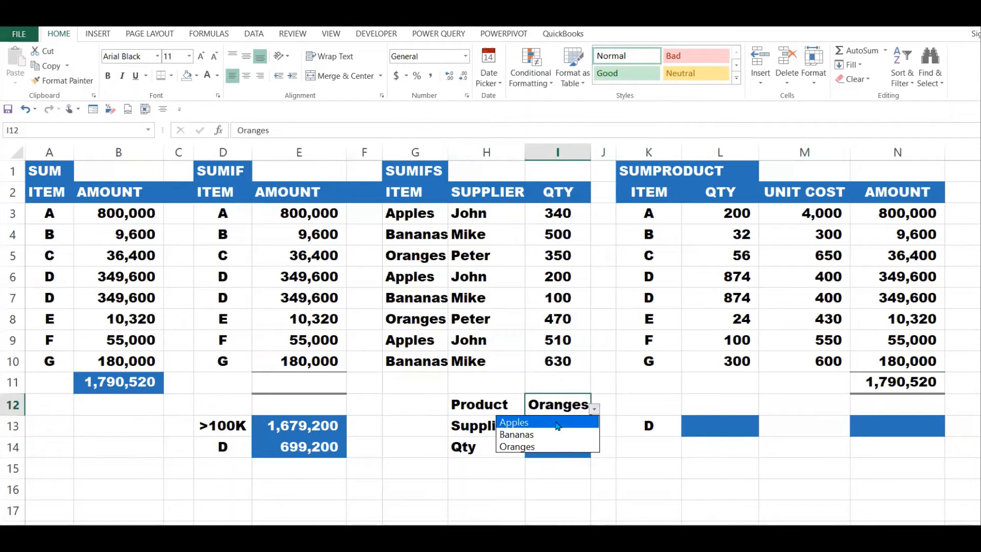
pyautogui.click(557, 423)
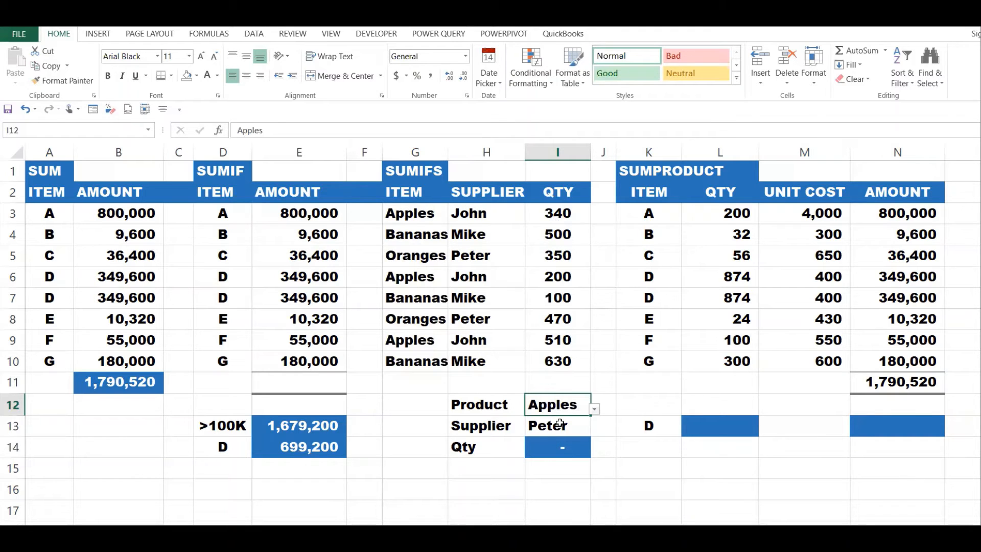
pyautogui.click(560, 424)
pyautogui.click(594, 431)
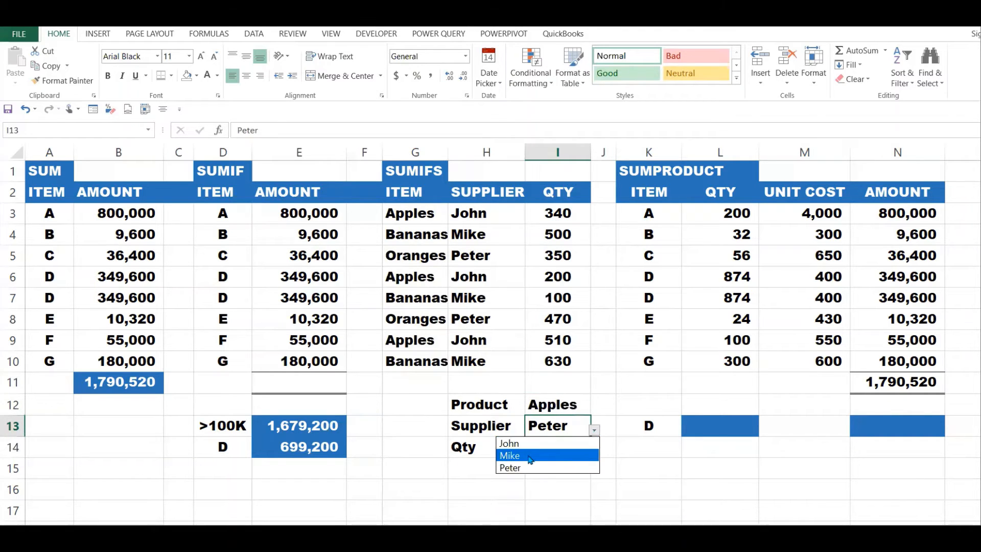
pyautogui.click(526, 443)
# - Check the I14 quantity against the matching Apples rows 9, 6 and 3
pyautogui.click(573, 449)
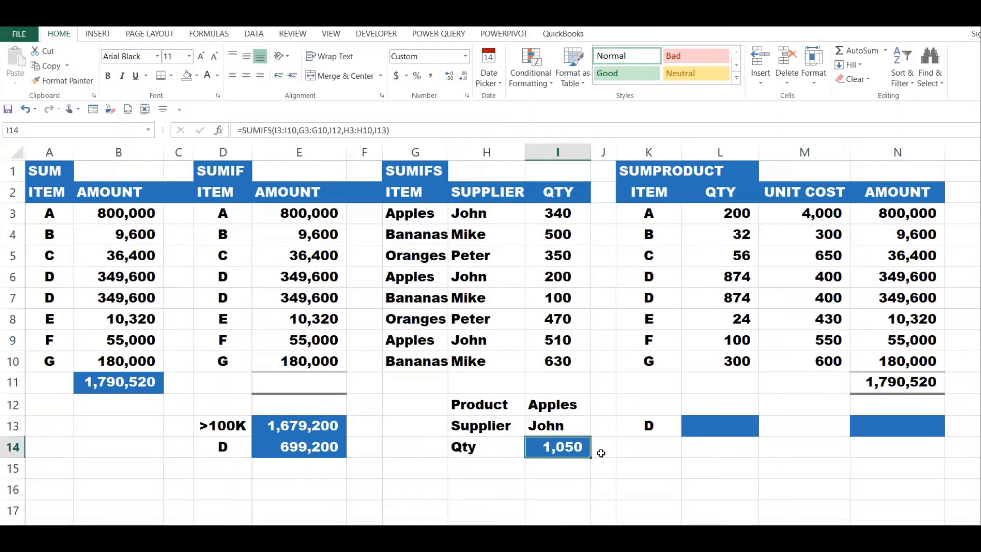
pyautogui.moveTo(487, 339); pyautogui.dragTo(557, 341)
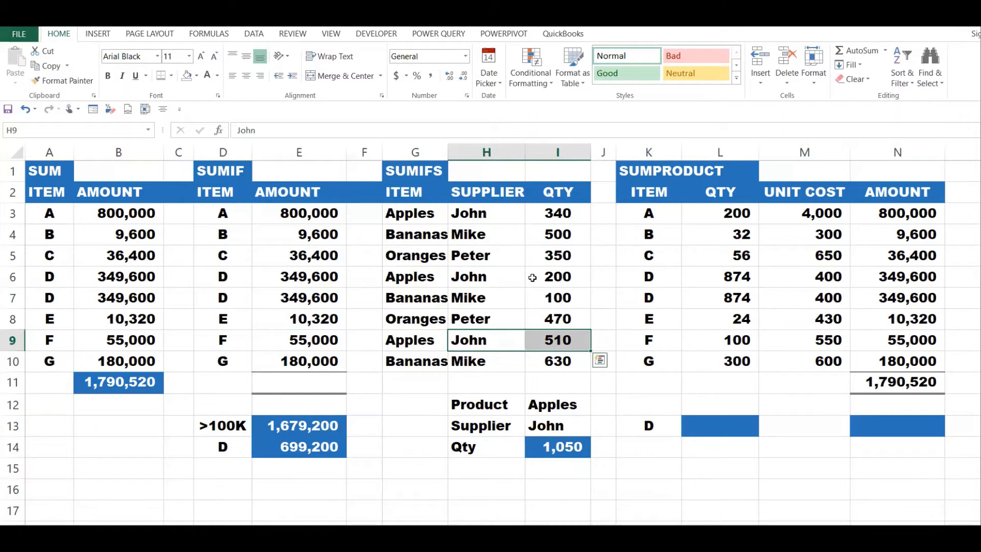
pyautogui.moveTo(496, 276); pyautogui.dragTo(545, 281)
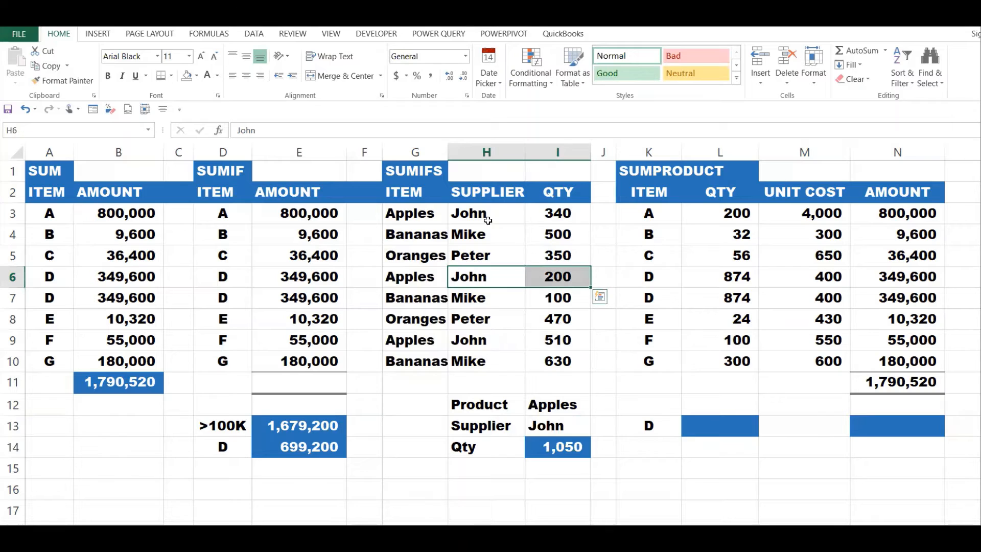
pyautogui.moveTo(488, 215); pyautogui.dragTo(543, 212)
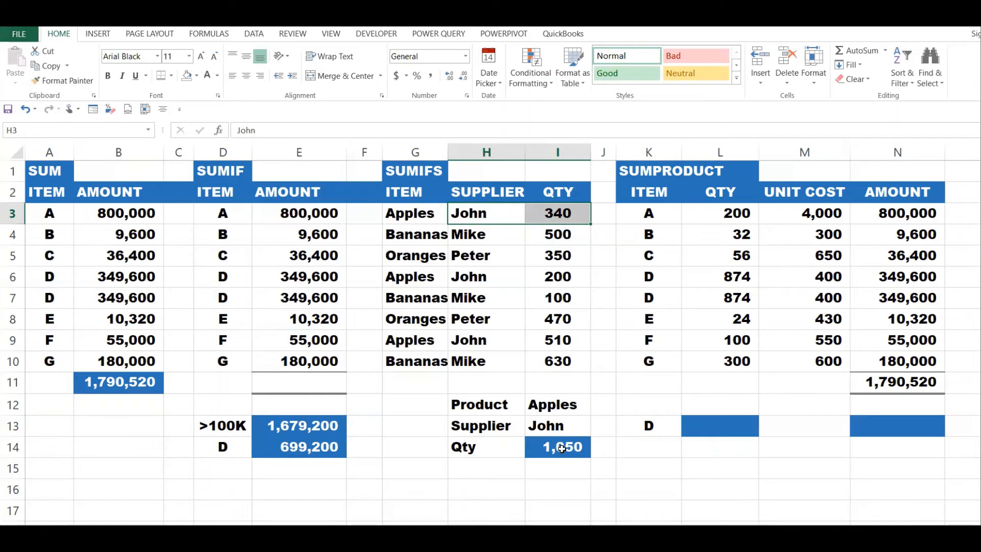
# - Clear the amounts in N3:N10 of the SUMPRODUCT table
pyautogui.moveTo(925, 214); pyautogui.dragTo(922, 362)
pyautogui.press('Delete')
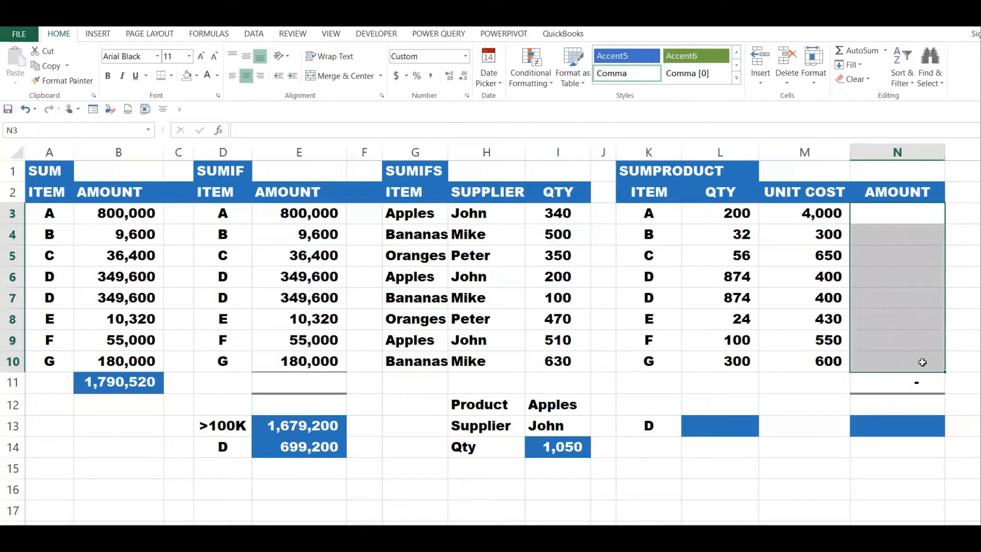
pyautogui.click(820, 324)
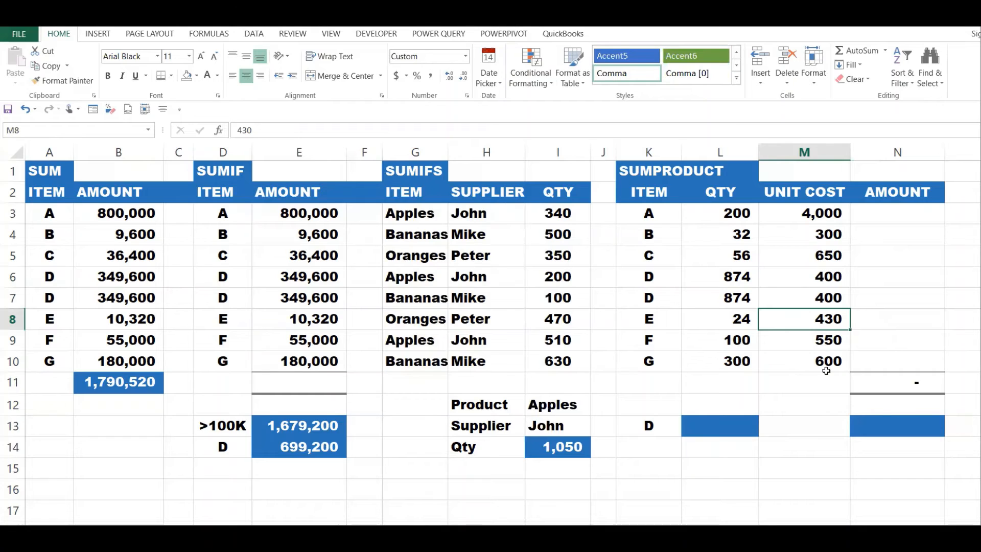
# - Multiply quantity by unit cost in N3 with =L3*M3 and fill the formula down to N10
pyautogui.click(906, 219)
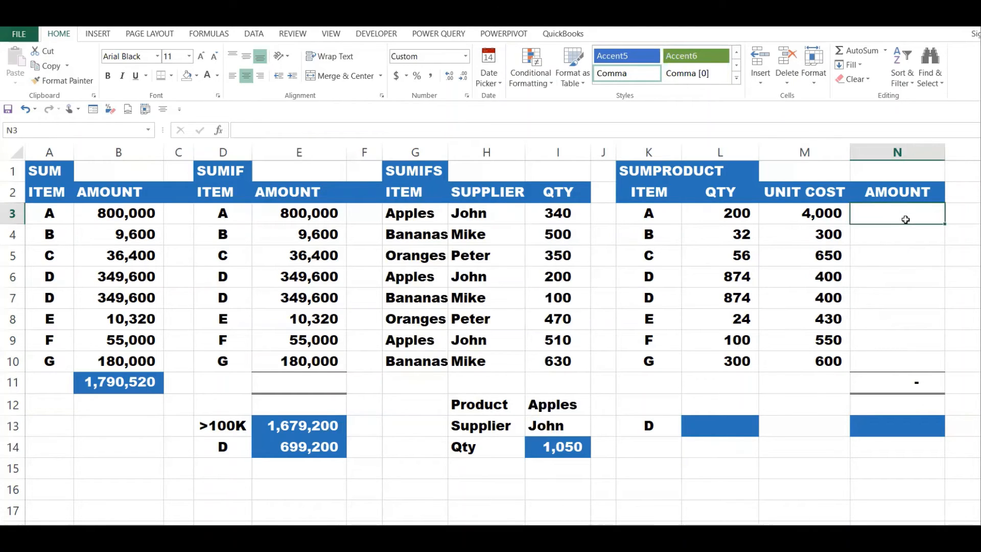
pyautogui.write('=')
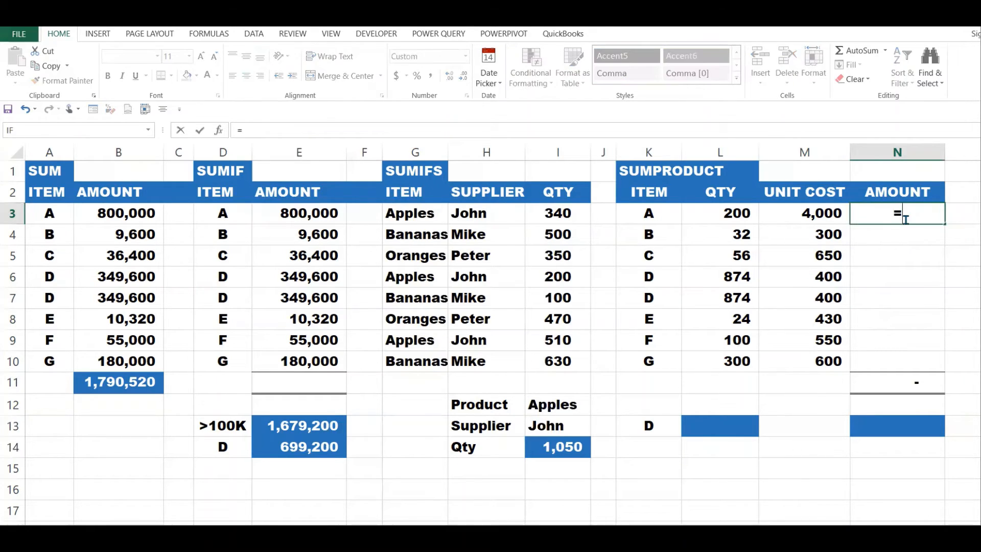
pyautogui.click(741, 214)
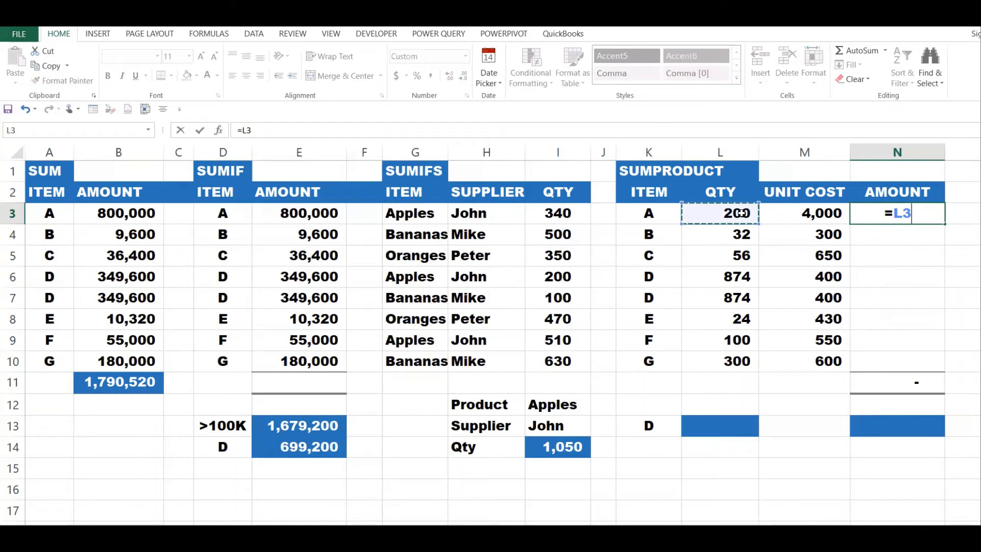
pyautogui.write('*')
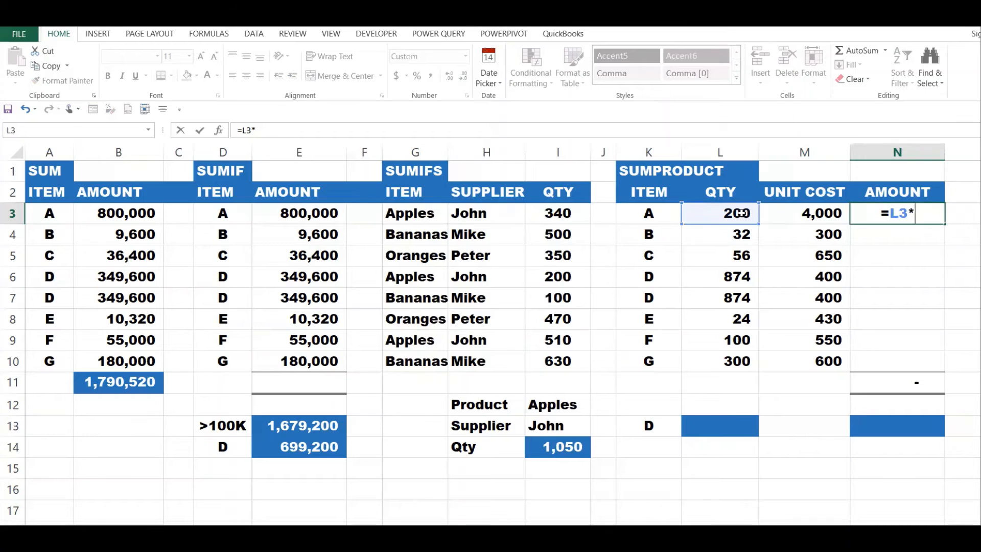
pyautogui.click(807, 213)
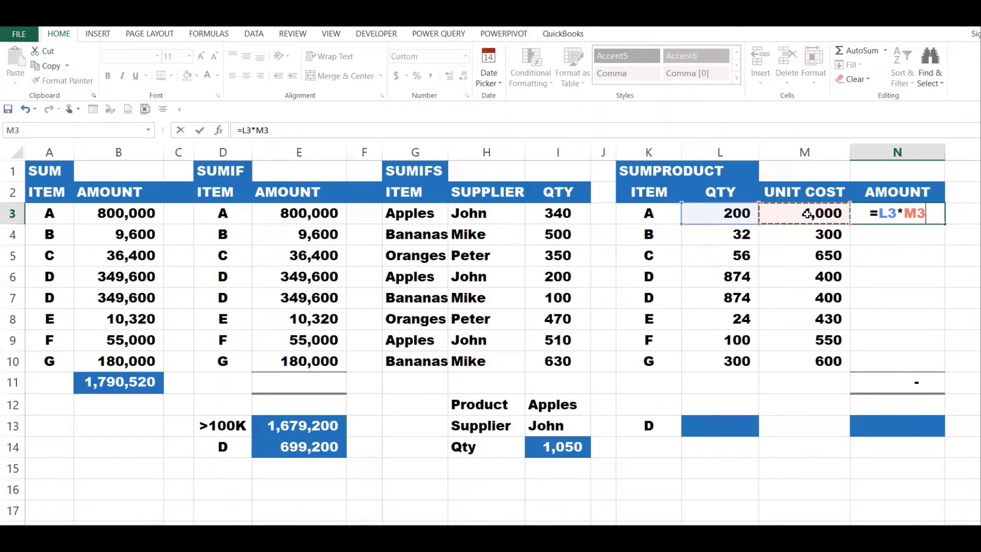
pyautogui.hotkey('ctrl', 'Return')
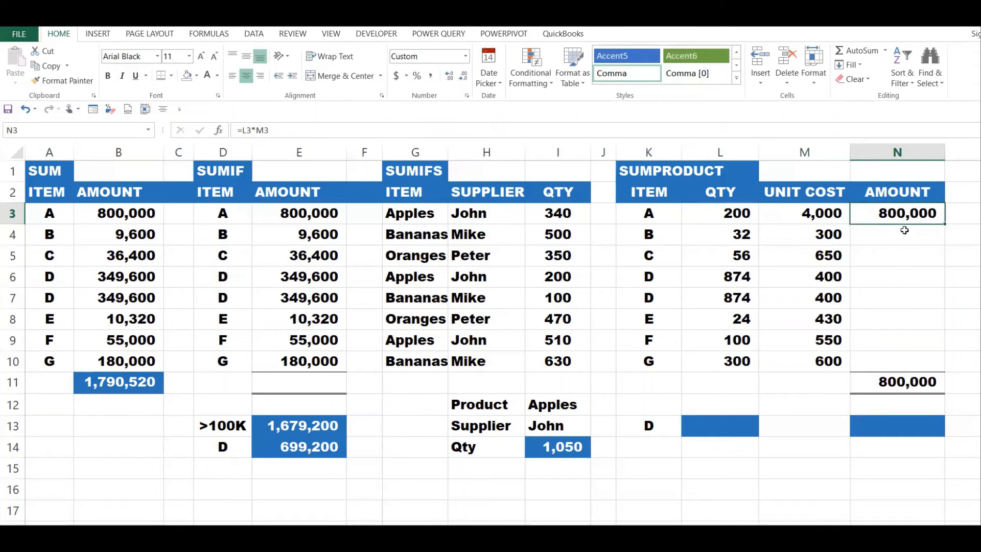
pyautogui.moveTo(947, 224); pyautogui.dragTo(928, 368)
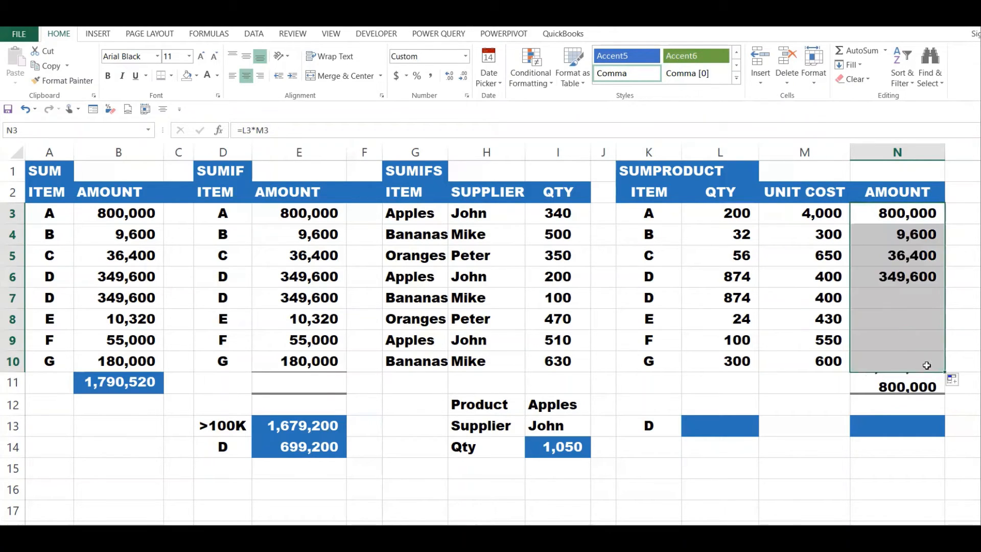
# - Total quantity times unit cost for all items in N13 with =SUMPRODUCT(L3:L10*M3:M10)
pyautogui.click(905, 390)
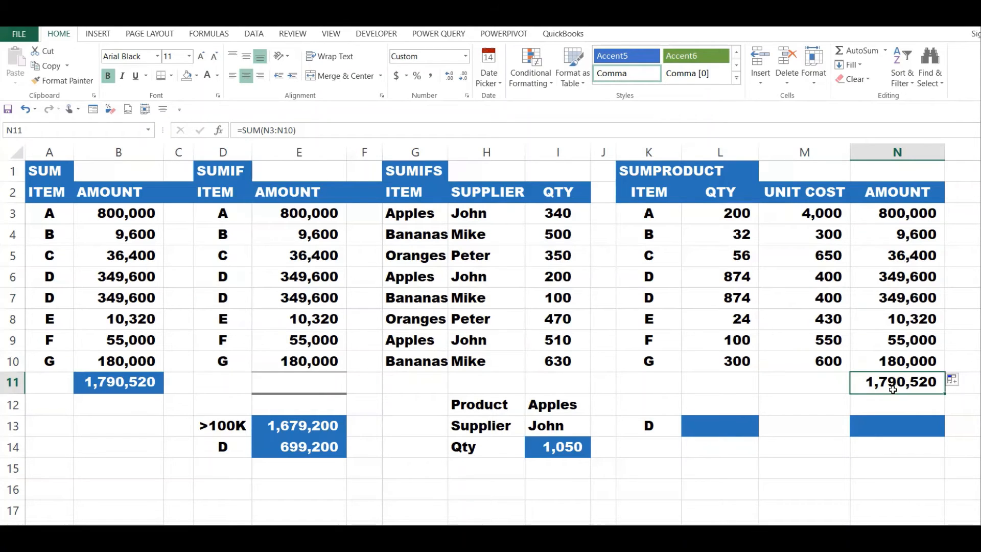
pyautogui.click(883, 425)
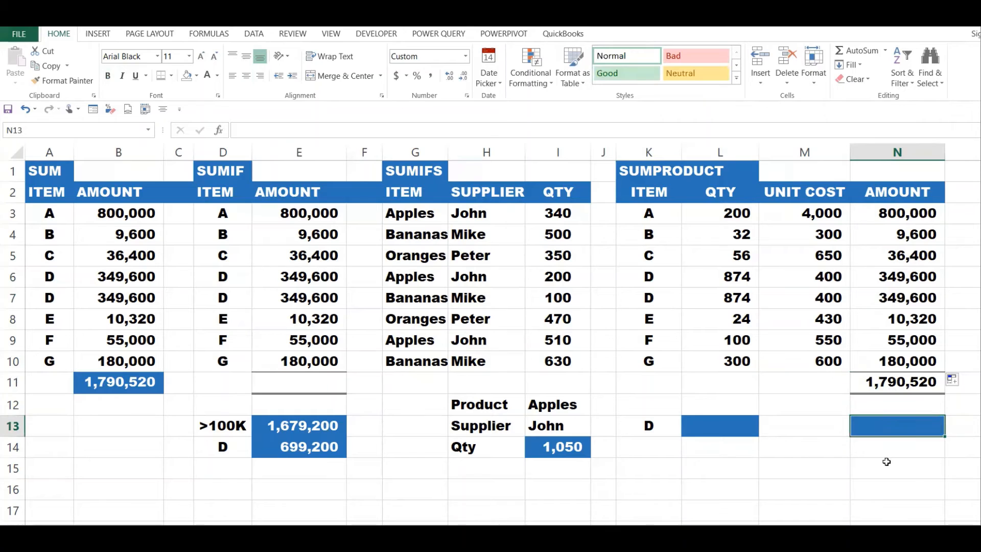
pyautogui.write('=s')
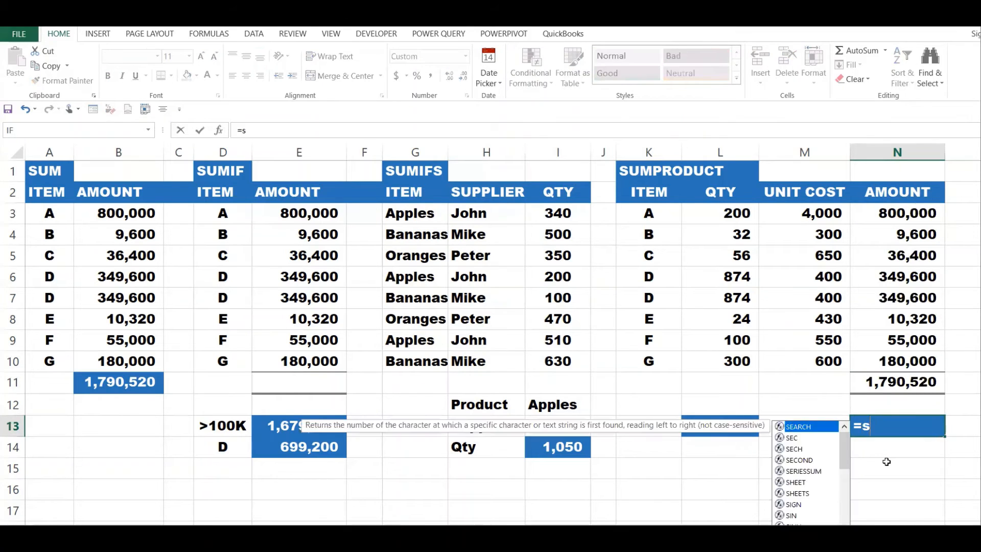
pyautogui.write('umprod')
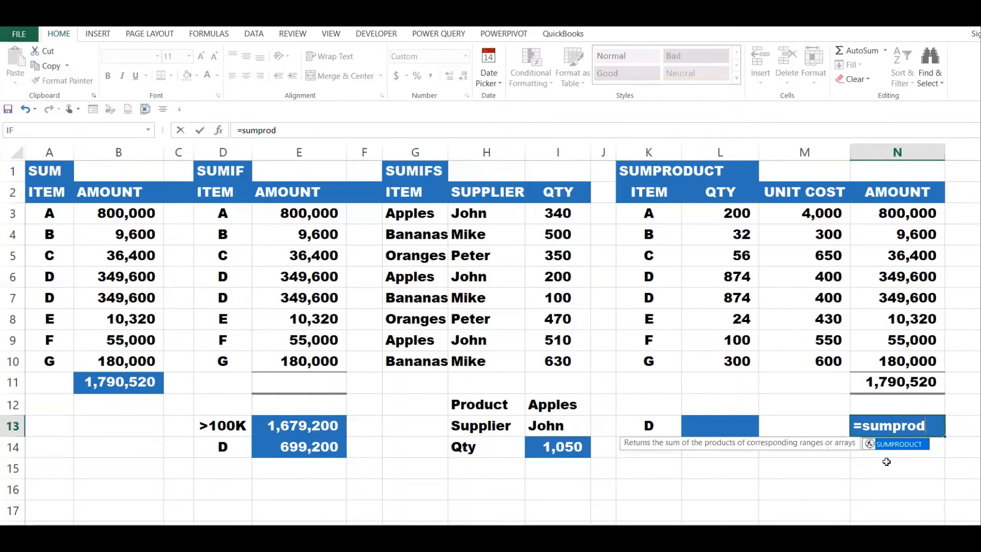
pyautogui.write('uct(')
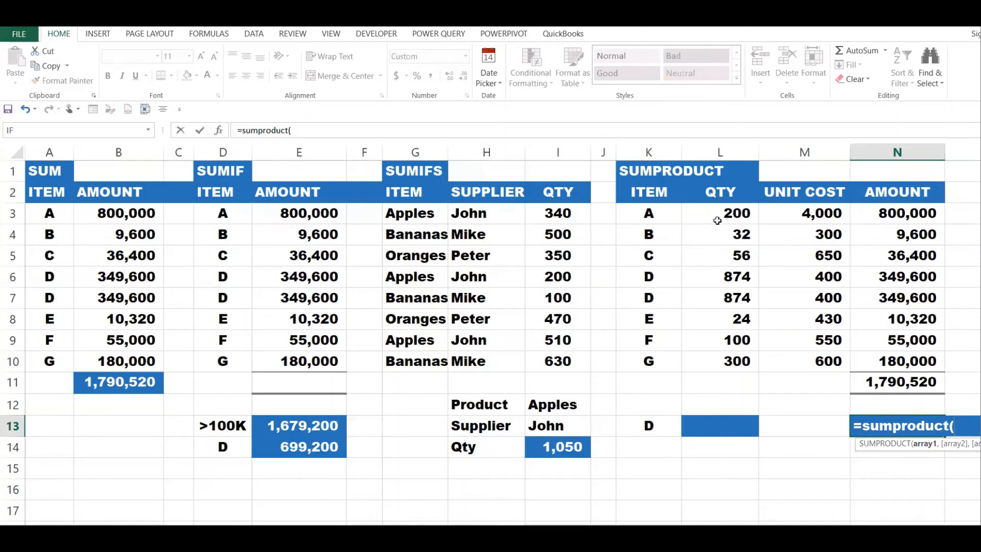
pyautogui.moveTo(728, 213); pyautogui.dragTo(730, 367)
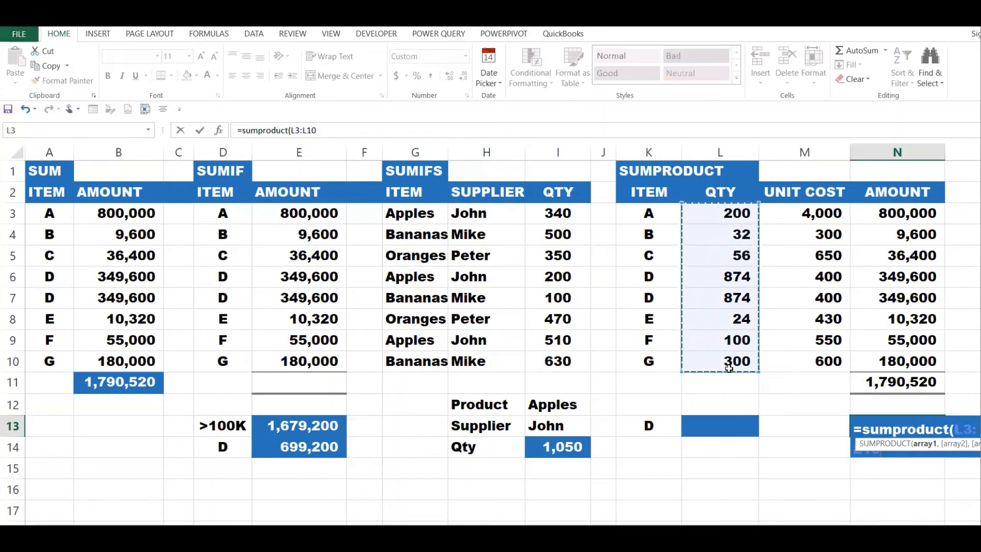
pyautogui.write('*')
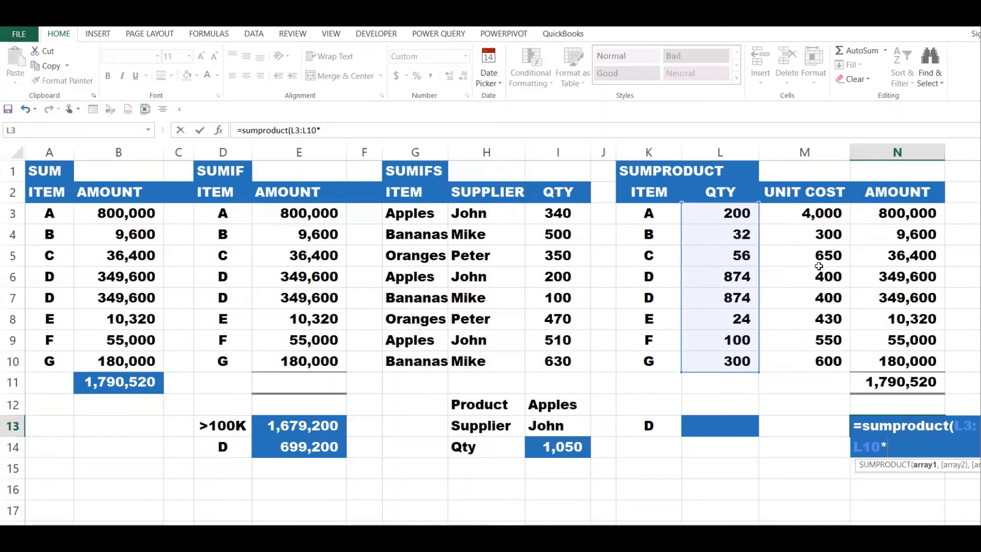
pyautogui.moveTo(829, 214); pyautogui.dragTo(823, 360)
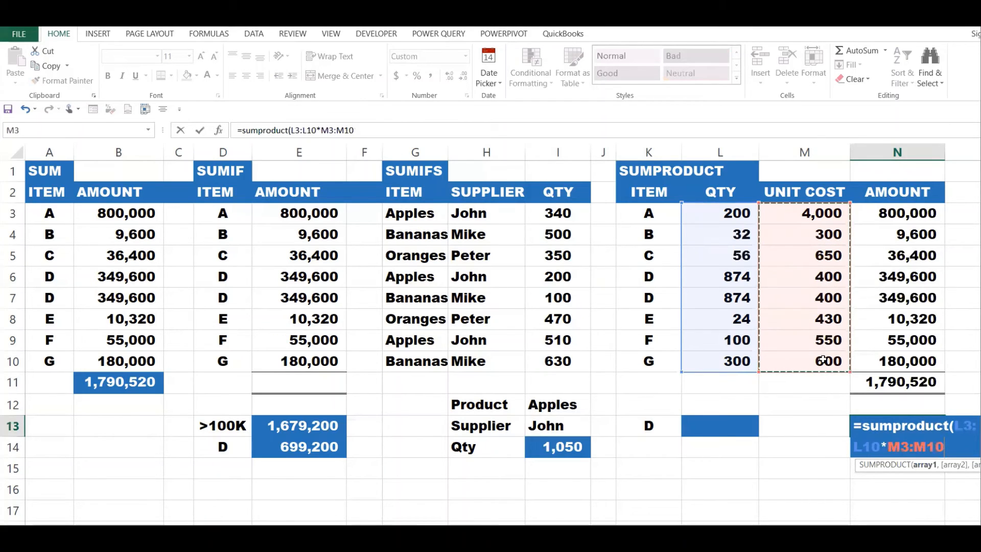
pyautogui.write(')')
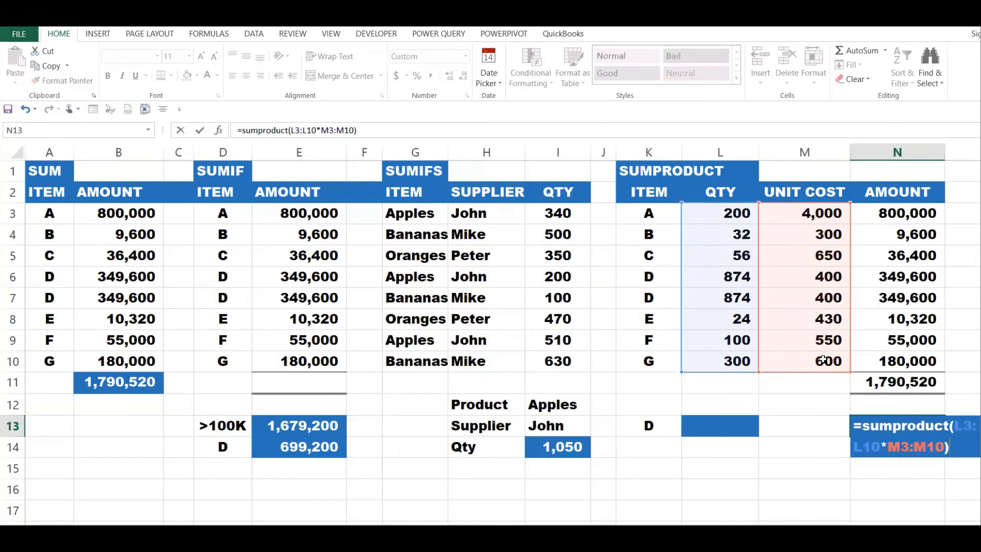
pyautogui.press('Return')
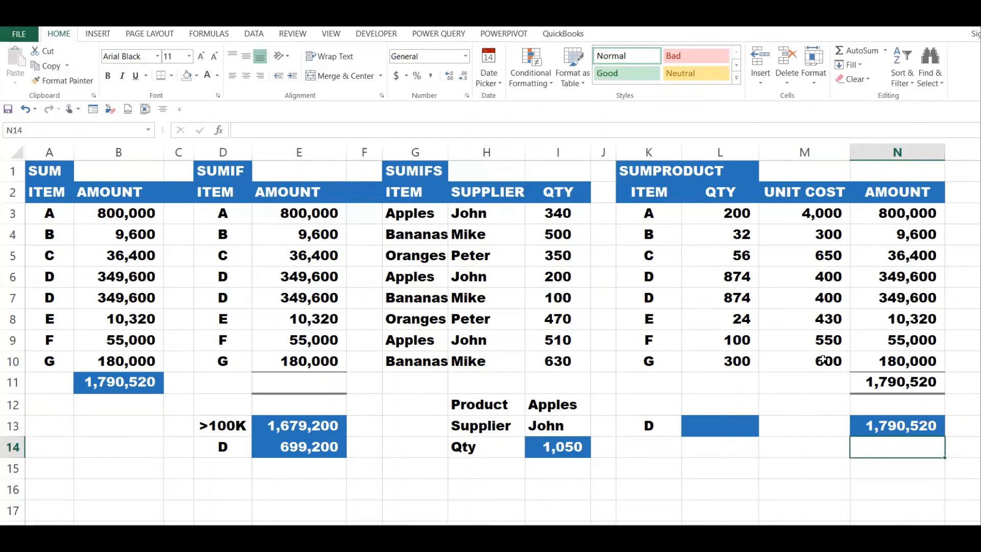
pyautogui.click(919, 426)
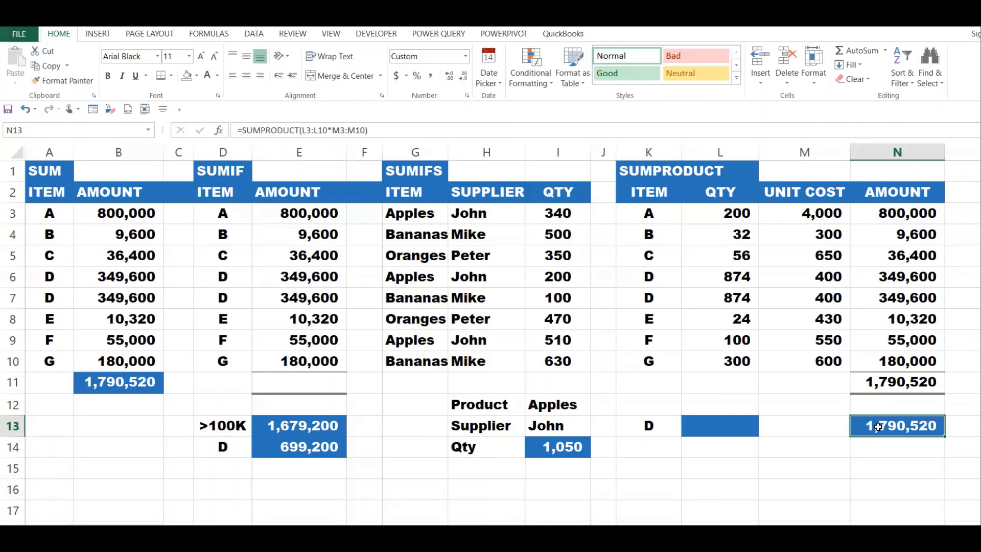
# - Calculate the total amount for the item chosen in K13 by entering =SUMPRODUCT((K3:K10=K13)*L3:L10*M3:M10) in L13
pyautogui.click(737, 432)
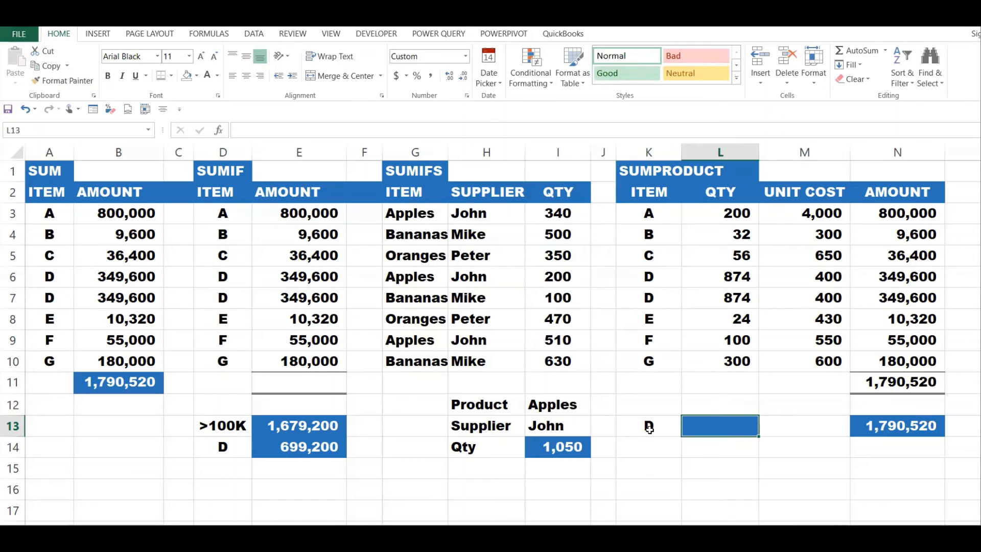
pyautogui.click(649, 428)
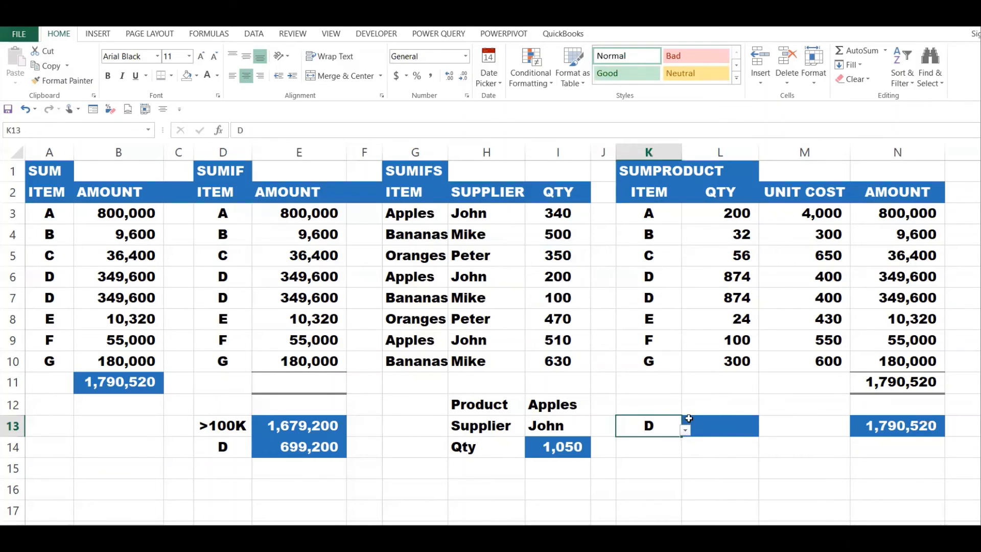
pyautogui.click(720, 427)
pyautogui.write('=')
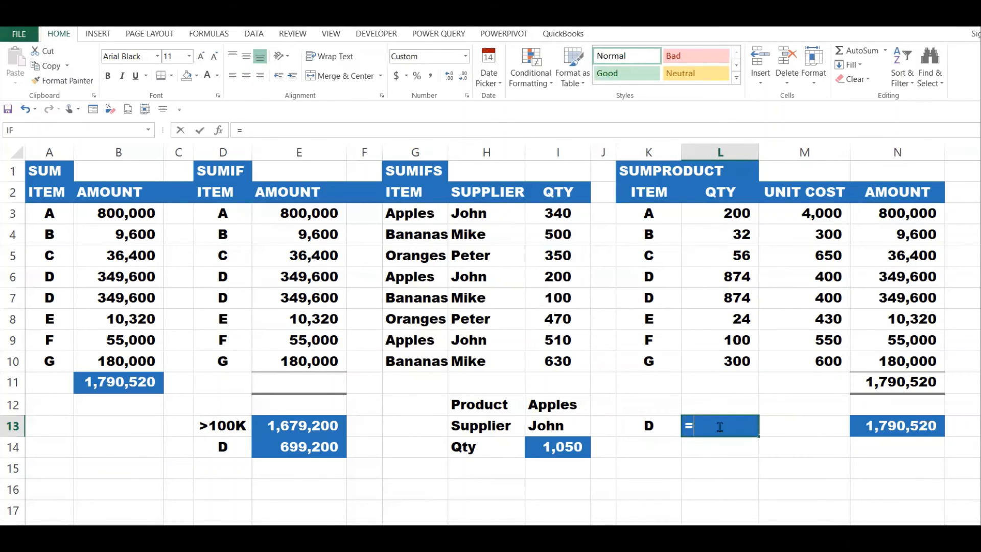
pyautogui.write('sumproduct')
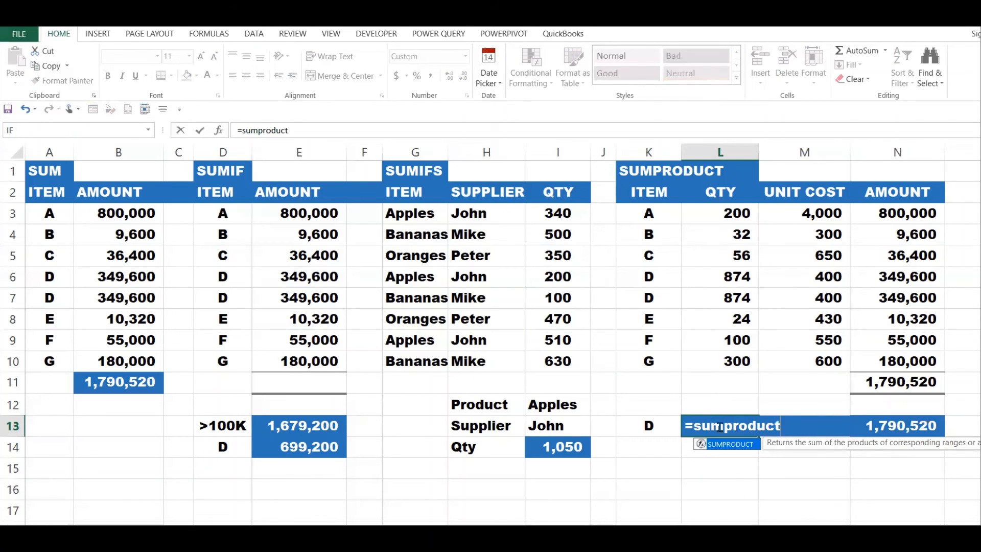
pyautogui.write('(')
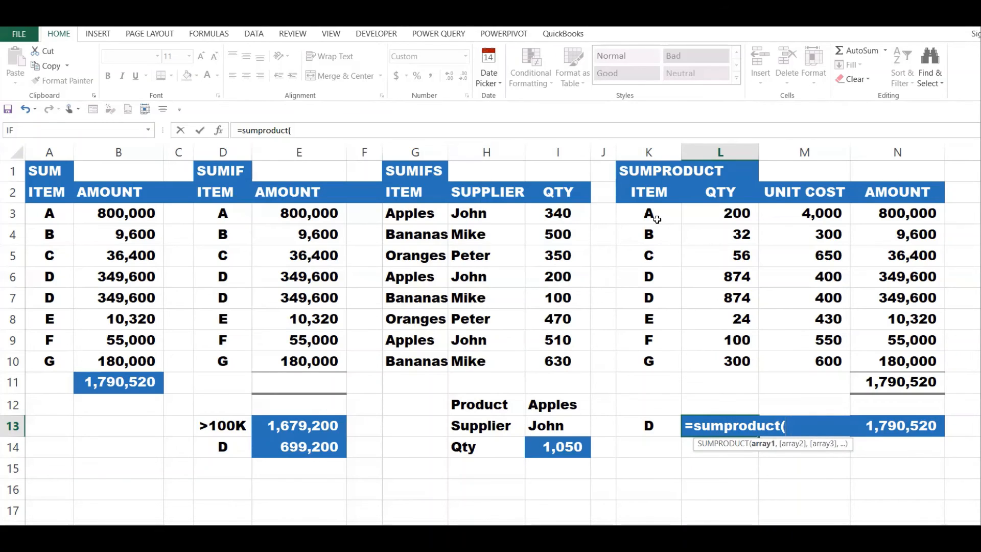
pyautogui.write('(')
pyautogui.moveTo(648, 215); pyautogui.dragTo(643, 364)
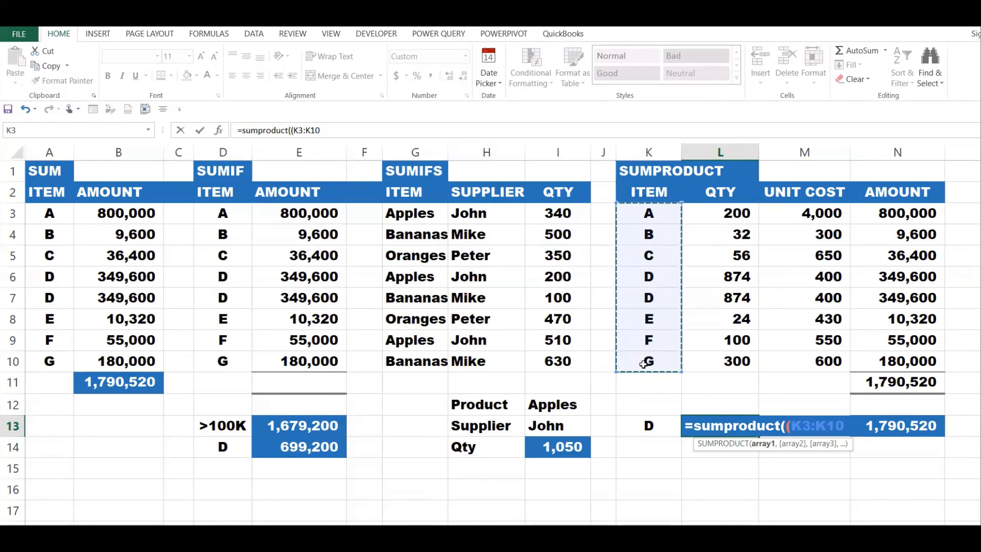
pyautogui.write('=')
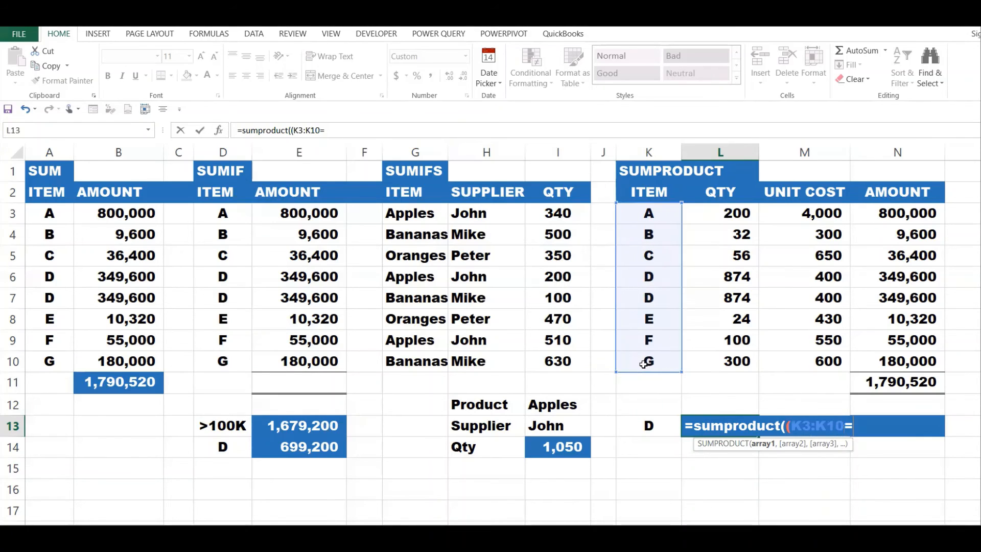
pyautogui.click(647, 425)
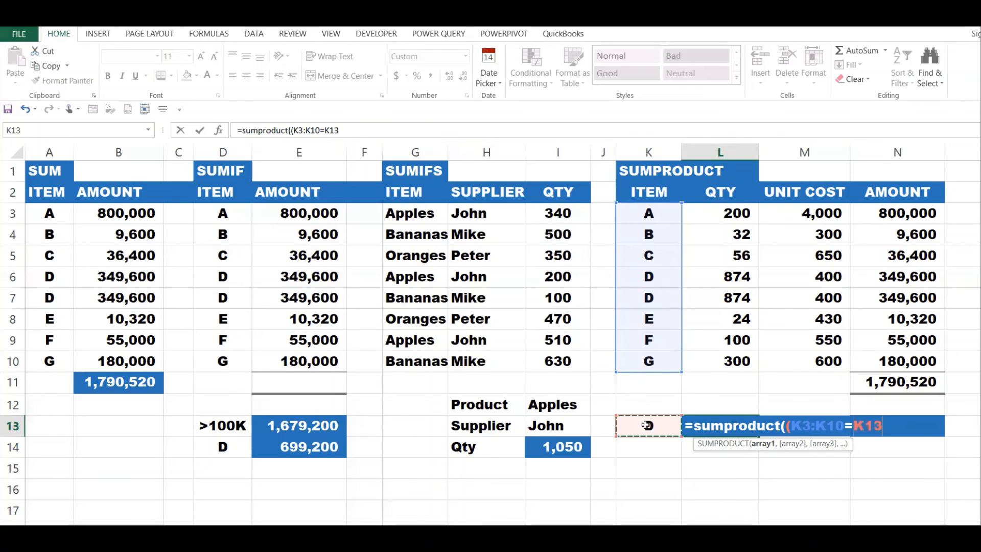
pyautogui.write(')*')
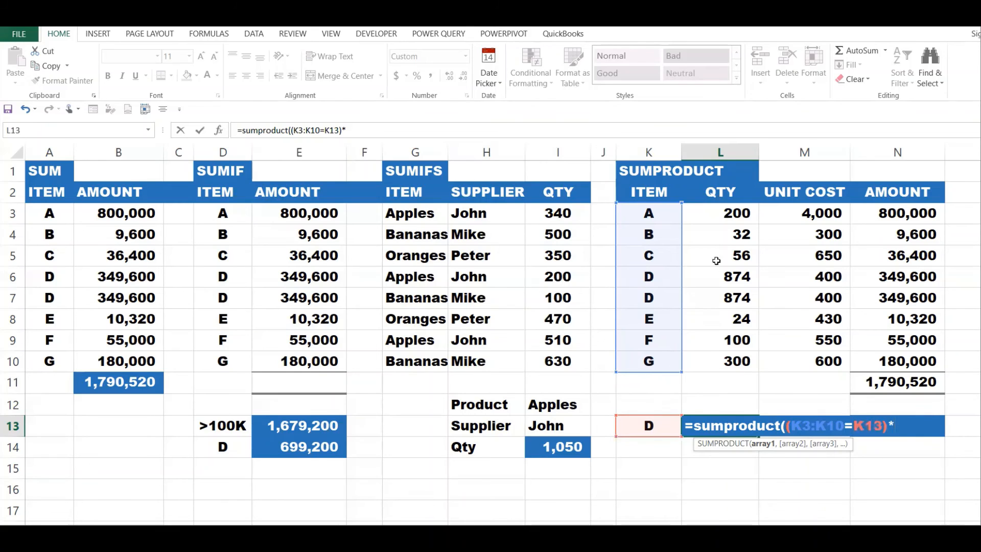
pyautogui.moveTo(737, 214); pyautogui.dragTo(735, 360)
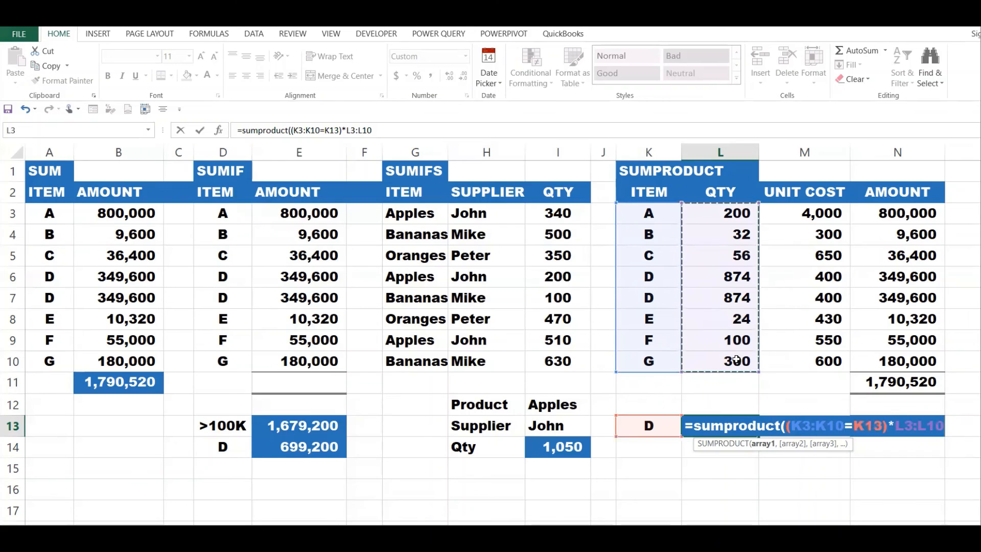
pyautogui.write('*')
pyautogui.moveTo(822, 213); pyautogui.dragTo(812, 363)
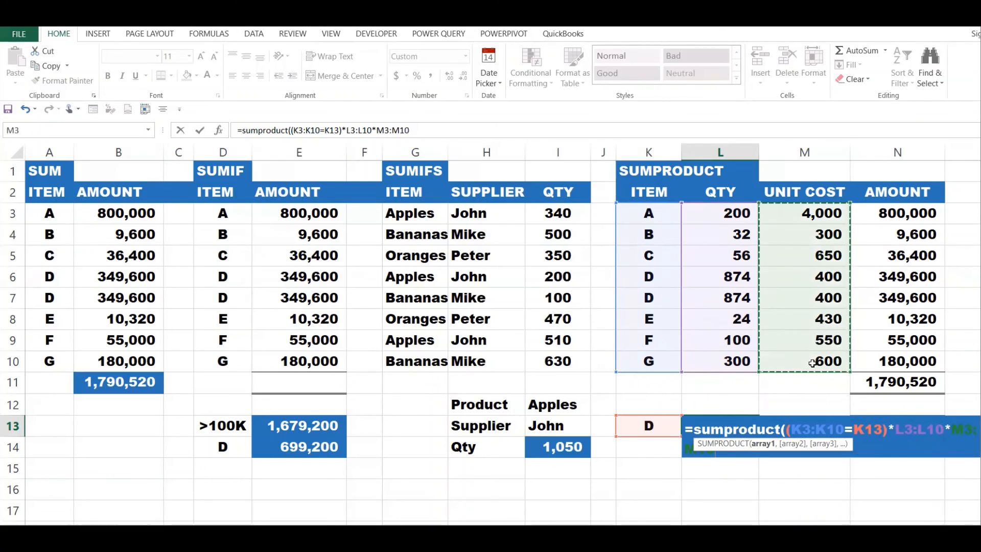
pyautogui.write(')')
pyautogui.press('Return')
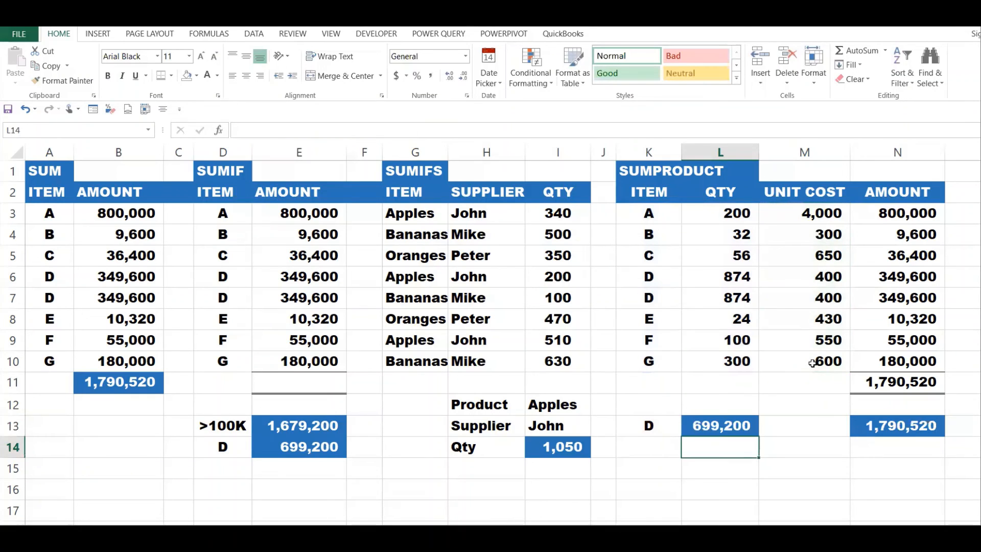
# - Check the L13 result against the two item D rows, 6 and 7, of the SUMPRODUCT table
pyautogui.click(741, 424)
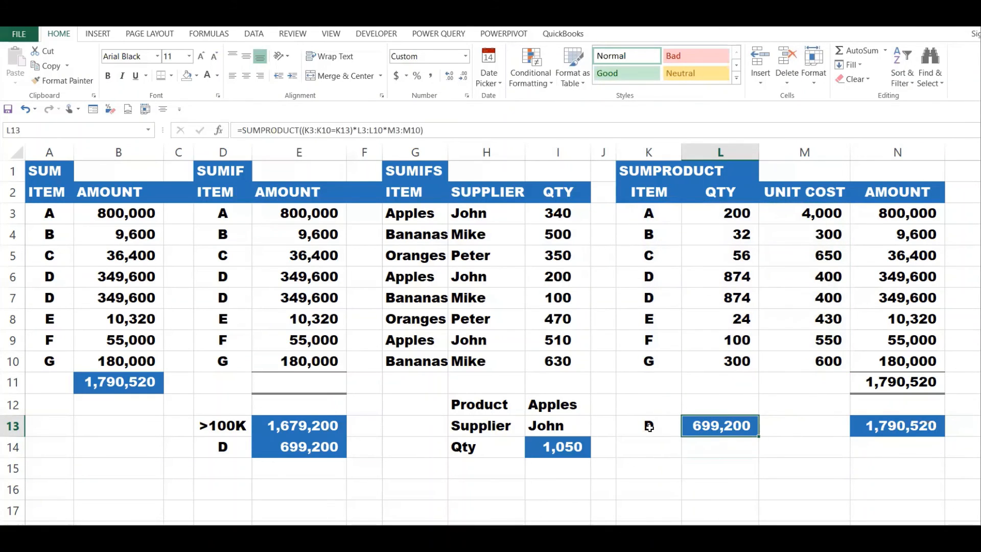
pyautogui.click(674, 428)
pyautogui.click(723, 429)
pyautogui.moveTo(909, 275); pyautogui.dragTo(909, 297)
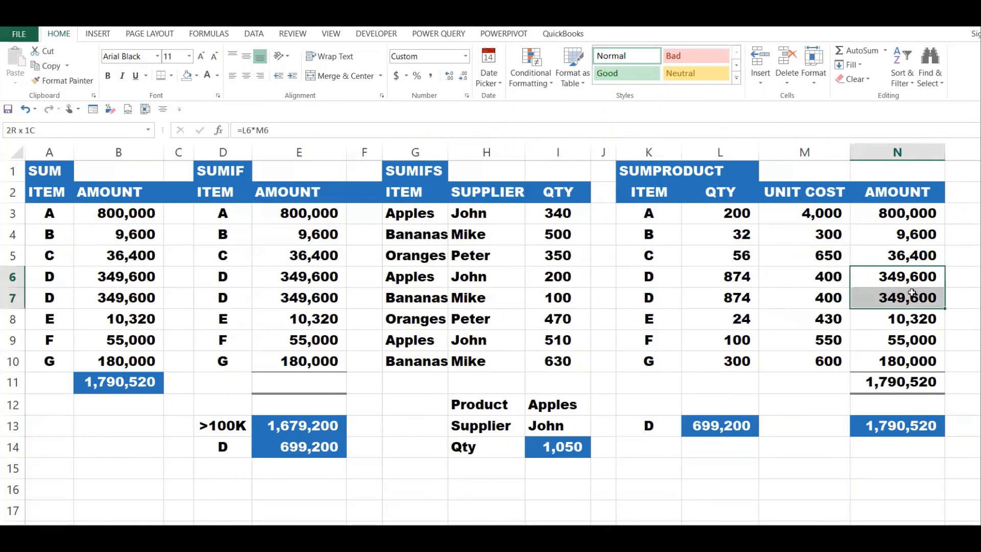
pyautogui.moveTo(659, 276); pyautogui.dragTo(908, 298)
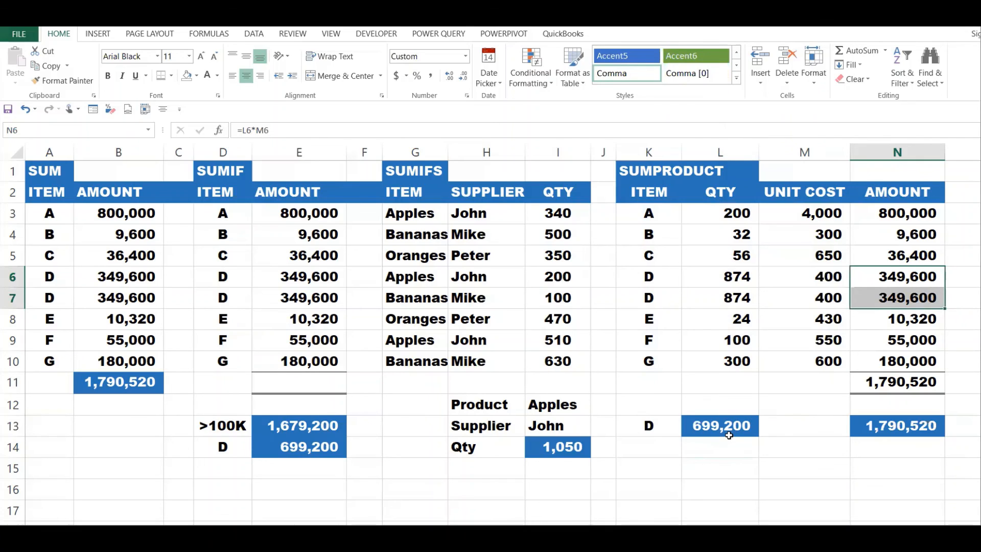
# - Set the item criterion in K13 to A and compare L13 with the quantity, unit cost and amount in row 3
pyautogui.click(667, 425)
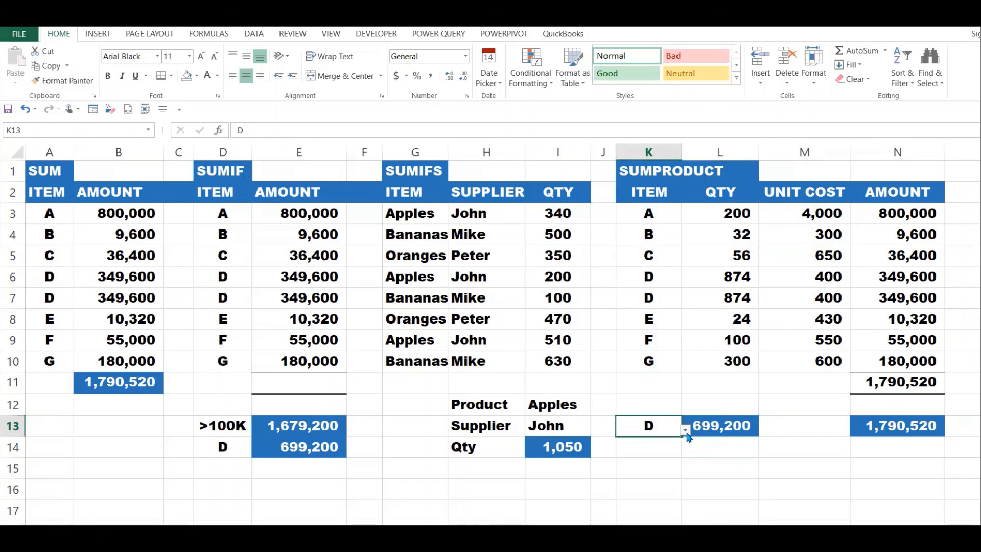
pyautogui.click(684, 431)
pyautogui.click(633, 443)
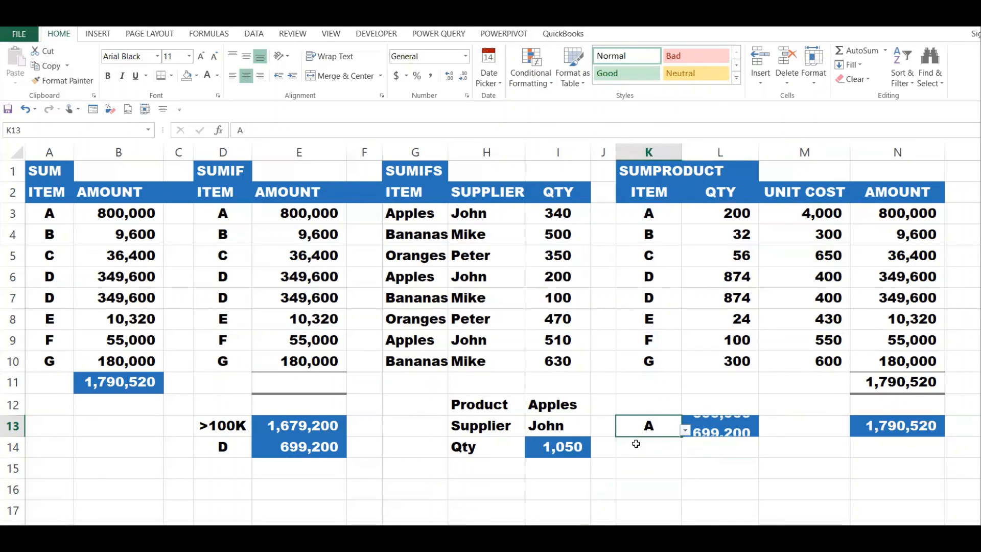
pyautogui.click(743, 426)
pyautogui.click(893, 212)
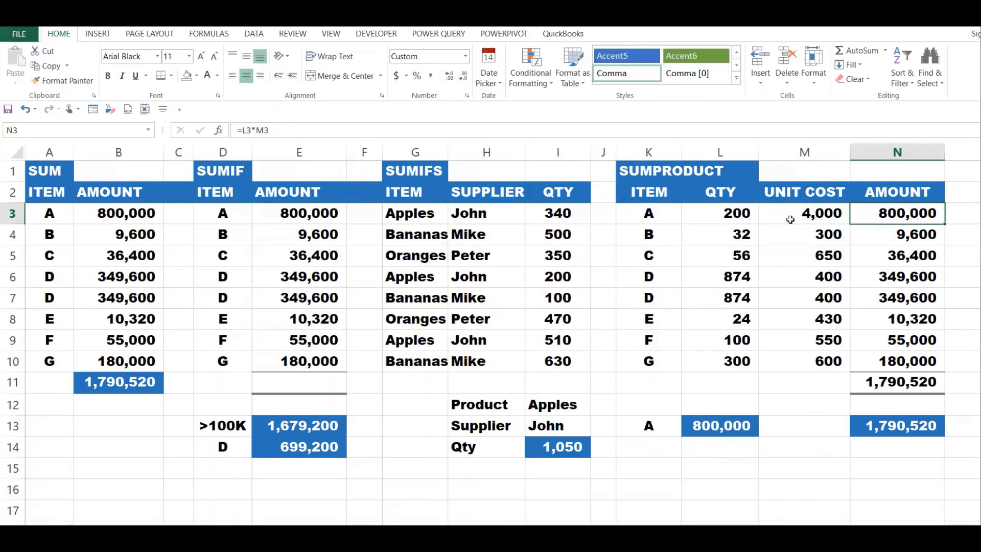
pyautogui.click(734, 213)
pyautogui.moveTo(733, 213); pyautogui.dragTo(807, 212)
pyautogui.click(739, 213)
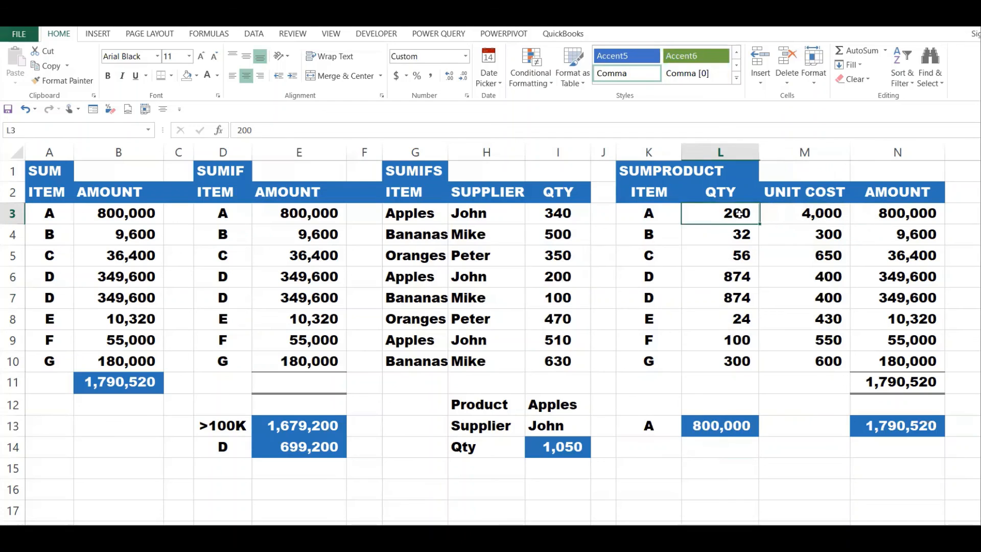
pyautogui.click(803, 215)
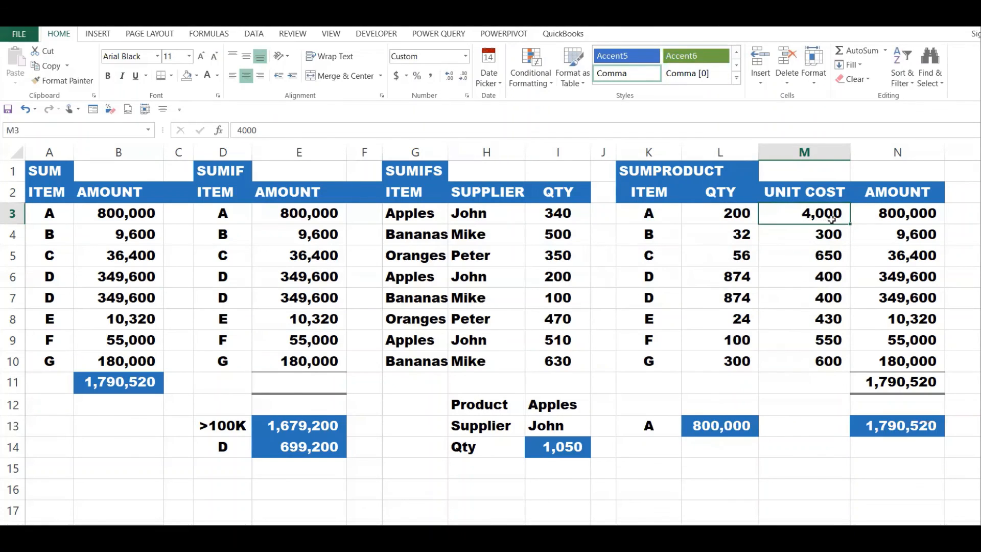
# - Set the item criterion in K13 to C and compare L13 with the item C amount in N5
pyautogui.press('Right')
pyautogui.press('Down')
pyautogui.press('Down')
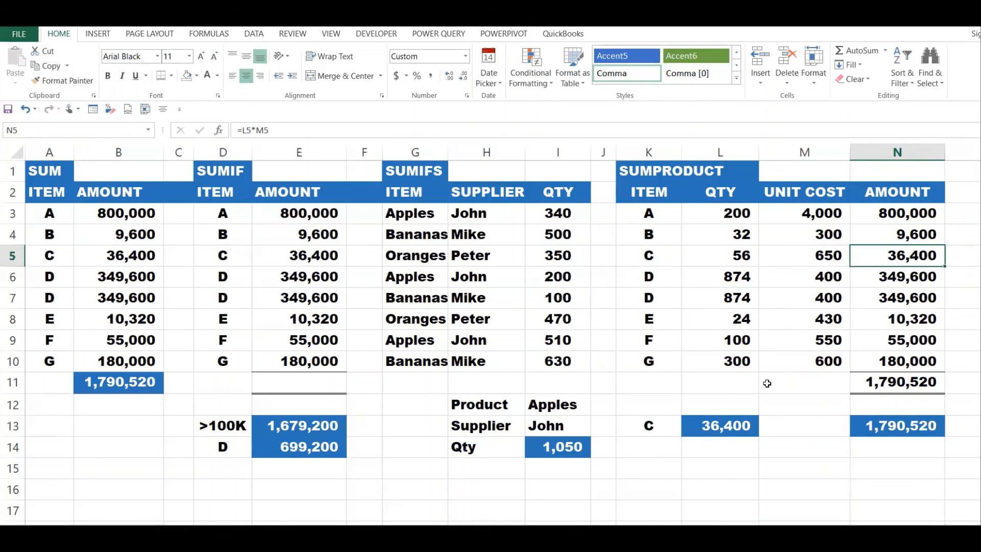